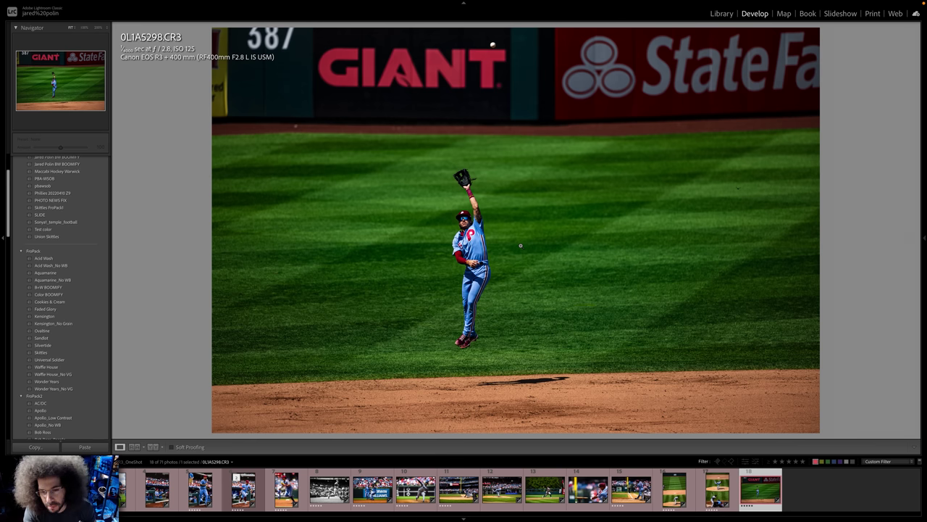
- Inspect the glove, player and ball in leaping-catch photo 0L1A5298.CR3 up close and compare its before and after versions
{"action": "left_click", "coordinate": [492, 197]}
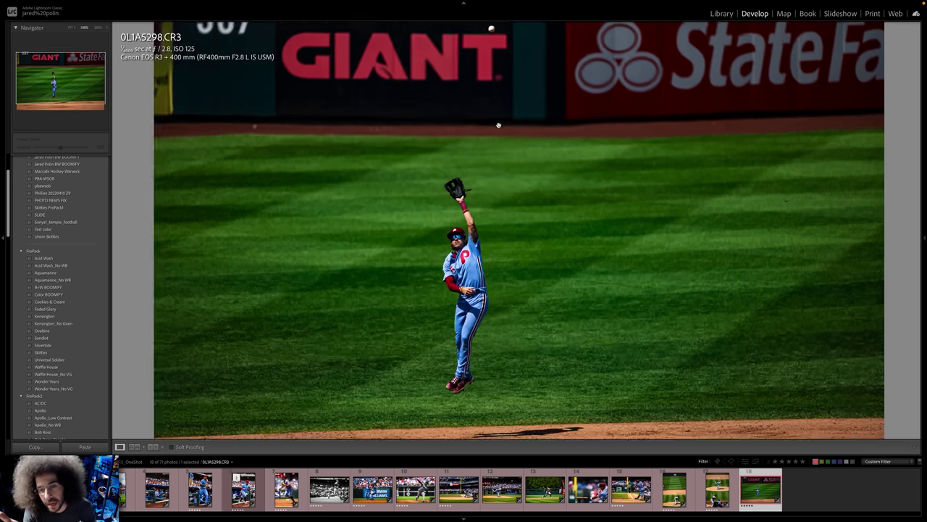
{"action": "scroll", "coordinate": [492, 168], "scroll_direction": "down", "scroll_amount": 5}
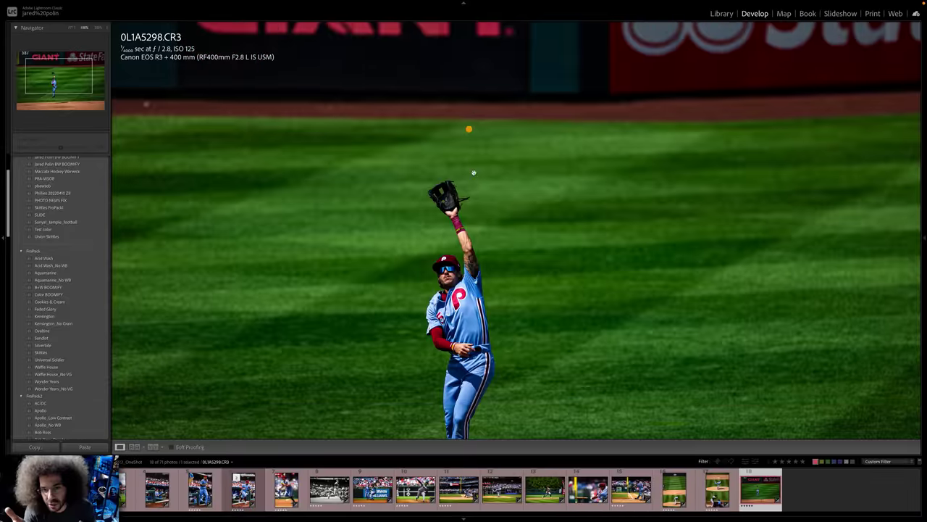
{"action": "scroll", "coordinate": [477, 269], "scroll_direction": "up", "scroll_amount": 1}
{"action": "scroll", "coordinate": [482, 246], "scroll_direction": "up", "scroll_amount": 4}
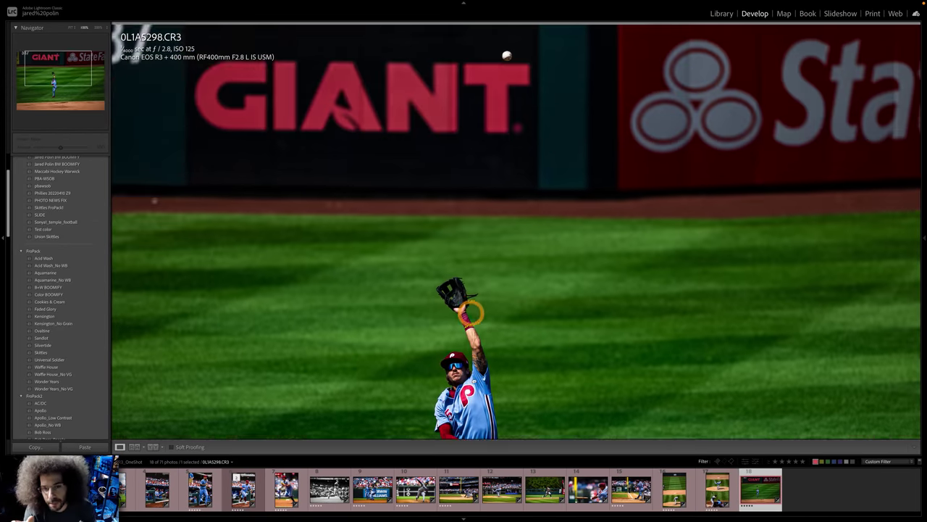
{"action": "left_click", "coordinate": [488, 173]}
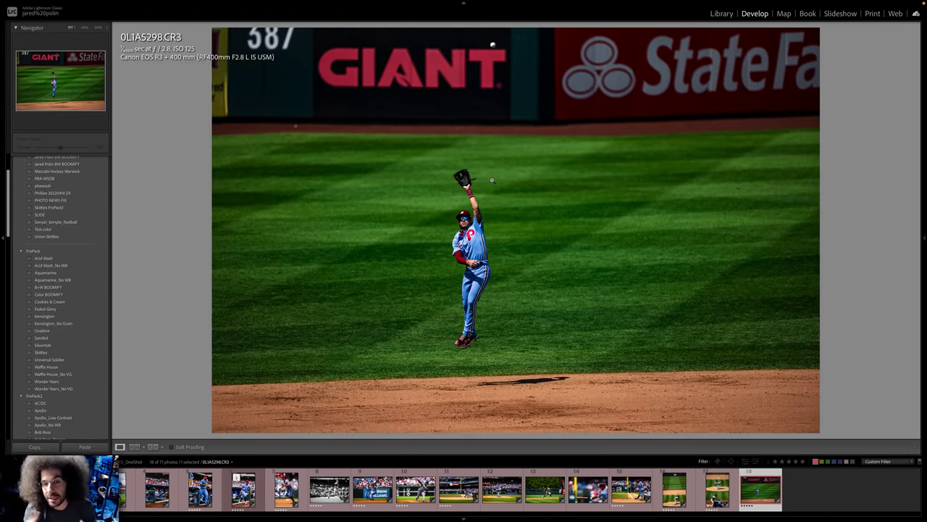
{"action": "left_click", "coordinate": [462, 177]}
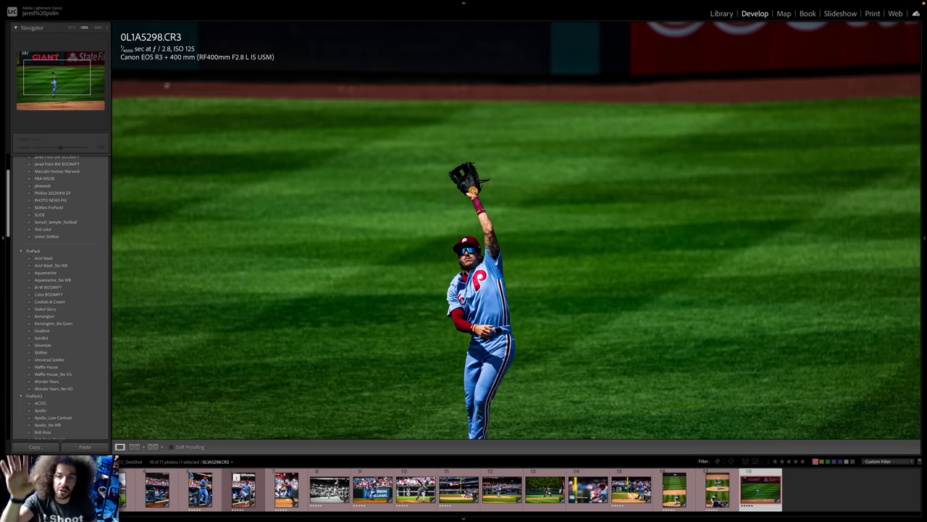
{"action": "left_click", "coordinate": [467, 189]}
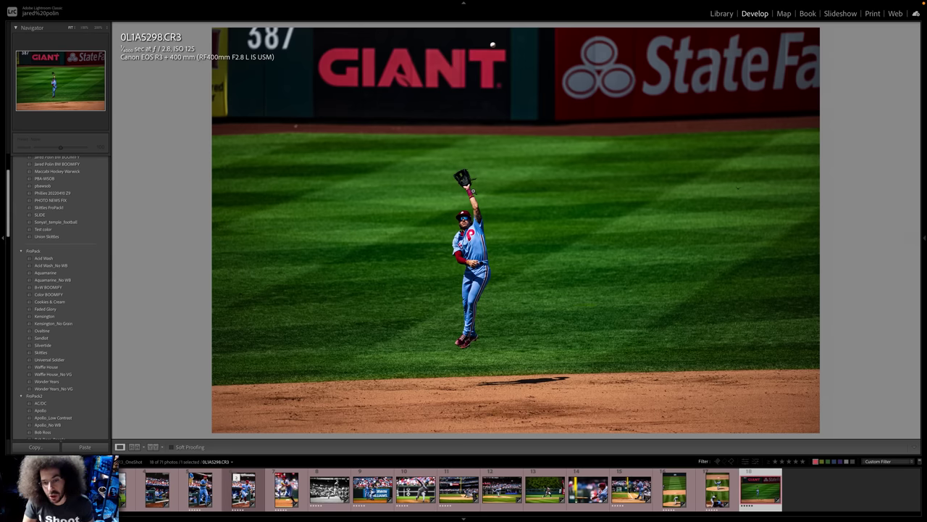
{"action": "key", "text": "backslash"}
{"action": "key", "text": "backslash"}
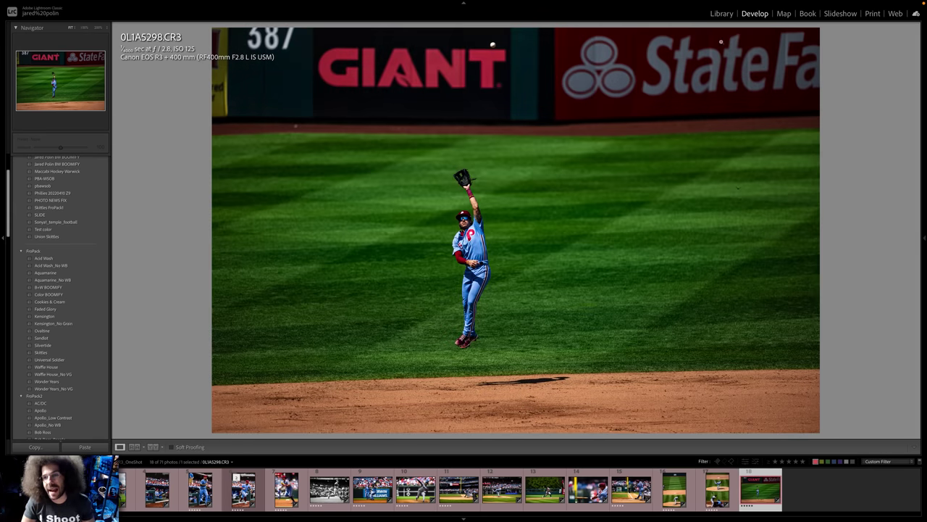
- Return to the Library grid, turn off the photo filter and open the first photo, 0L1A5232.CR3, full size
{"action": "left_click", "coordinate": [722, 13]}
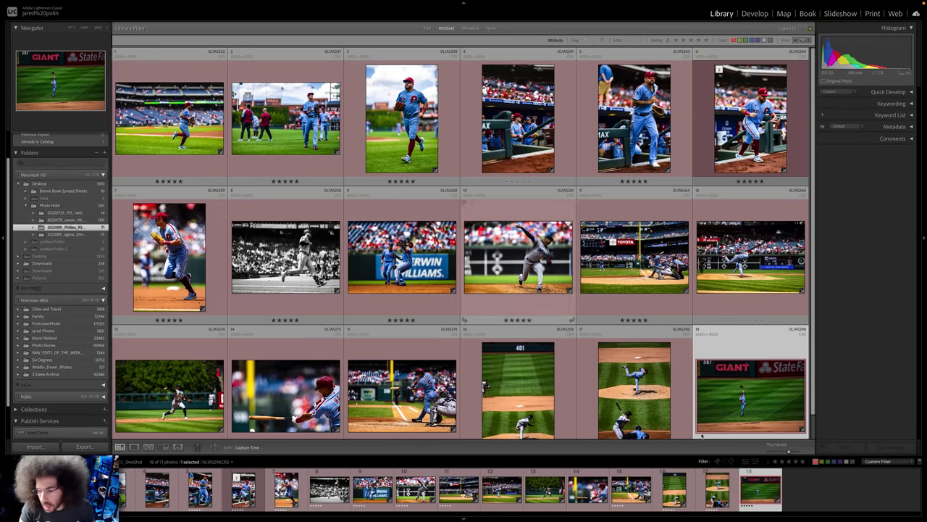
{"action": "left_click", "coordinate": [815, 460]}
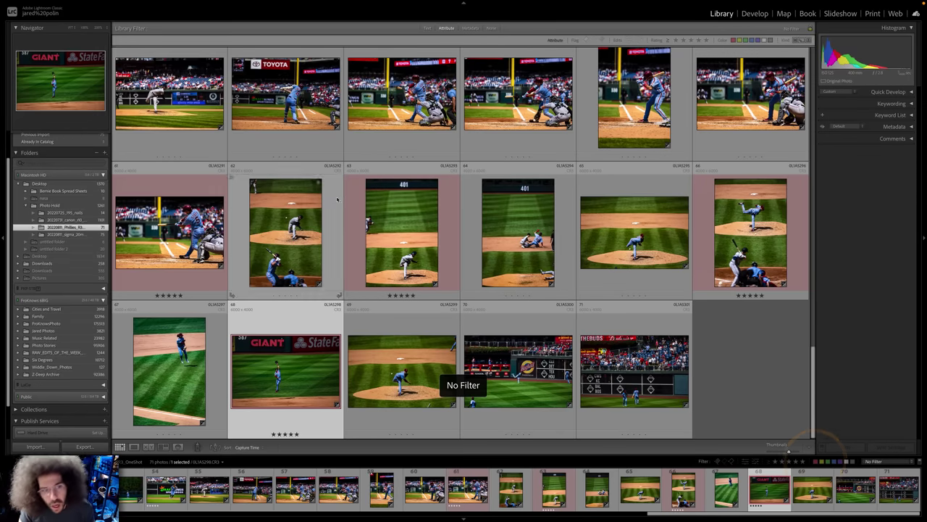
{"action": "scroll", "coordinate": [198, 153], "scroll_direction": "up", "scroll_amount": 5}
{"action": "scroll", "coordinate": [198, 153], "scroll_direction": "up", "scroll_amount": 5}
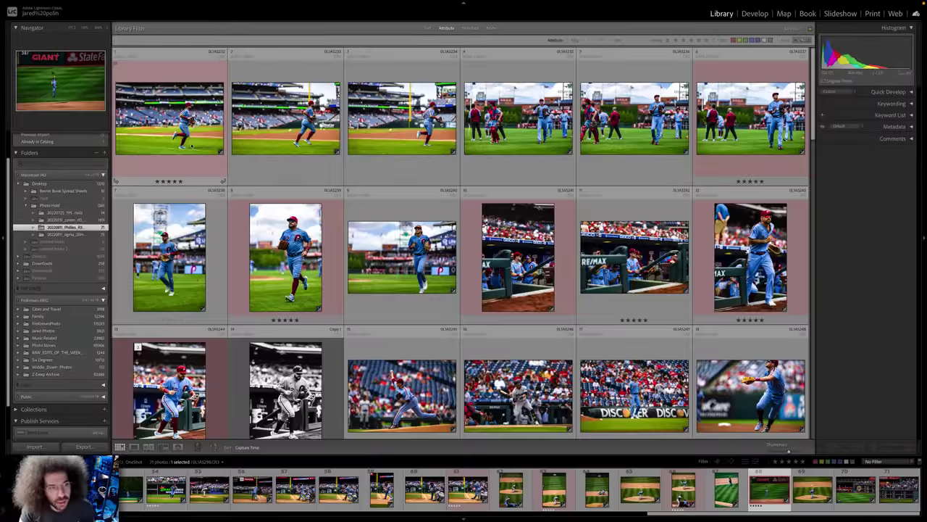
{"action": "double_click", "coordinate": [176, 114]}
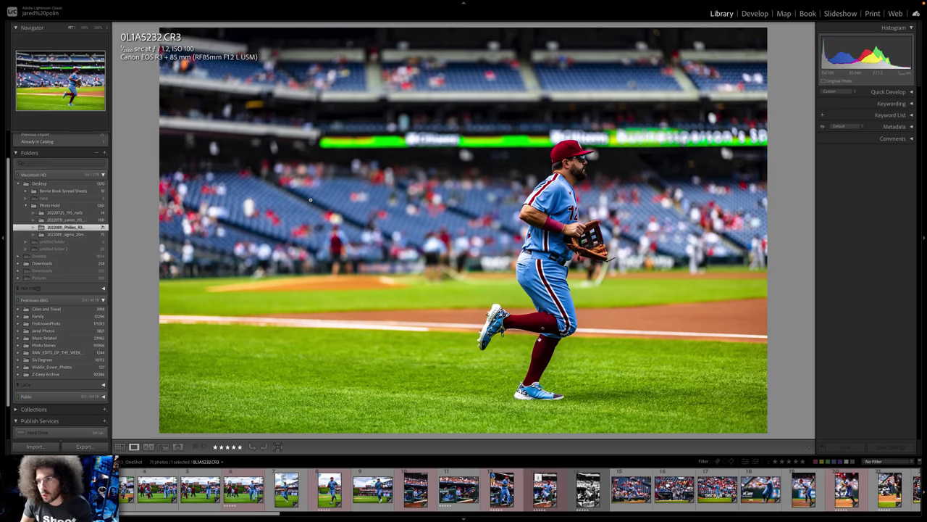
- Compare the running-player shots 0L1A5232 to 0L1A5234, ending back on 0L1A5232.CR3
{"action": "key", "text": "Right"}
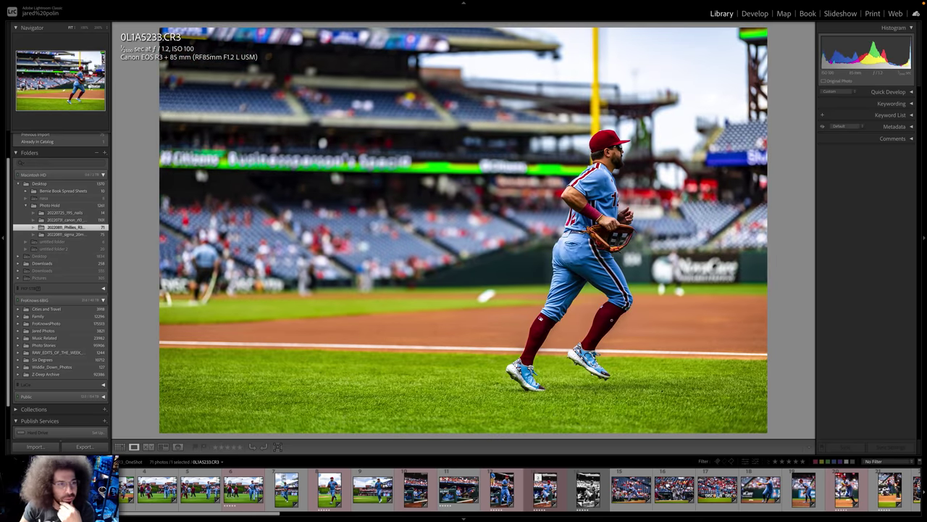
{"action": "key", "text": "Right"}
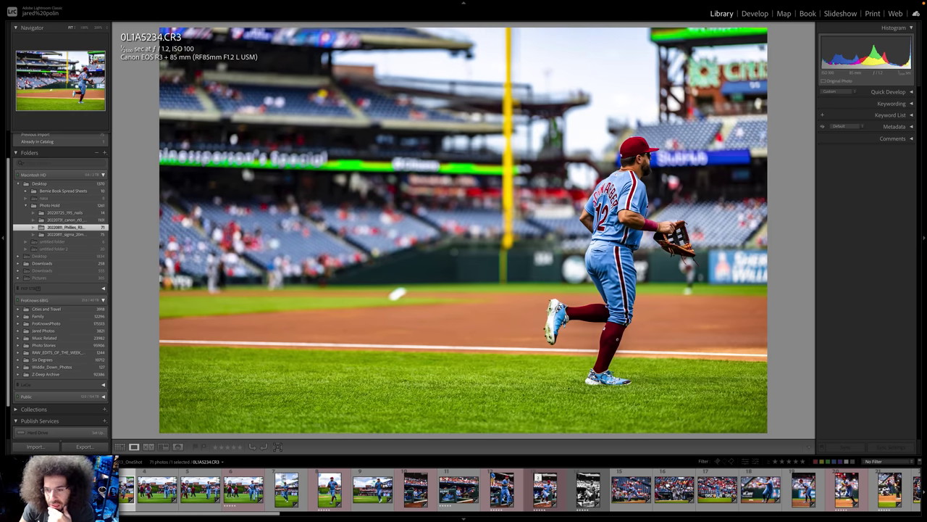
{"action": "key", "text": "Left"}
{"action": "key", "text": "Left"}
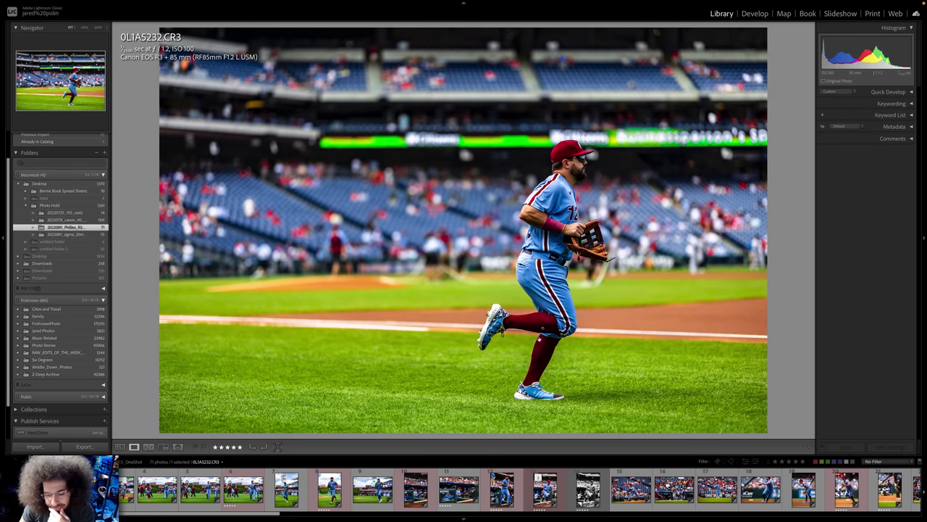
- Advance to 0L1A5235.CR3 and inspect the pitcher holding the ball at close zoom
{"action": "key", "text": "Left"}
{"action": "key", "text": "Left"}
{"action": "key", "text": "Left"}
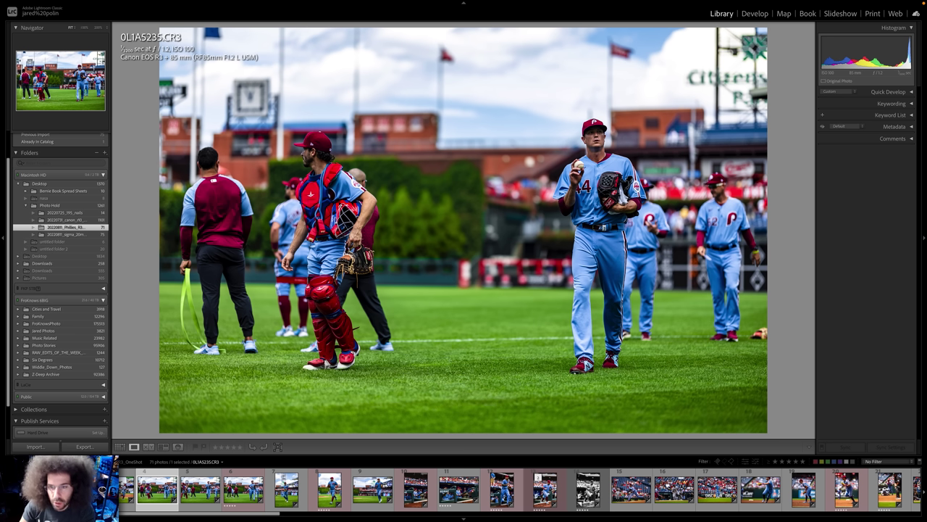
{"action": "key", "text": "z"}
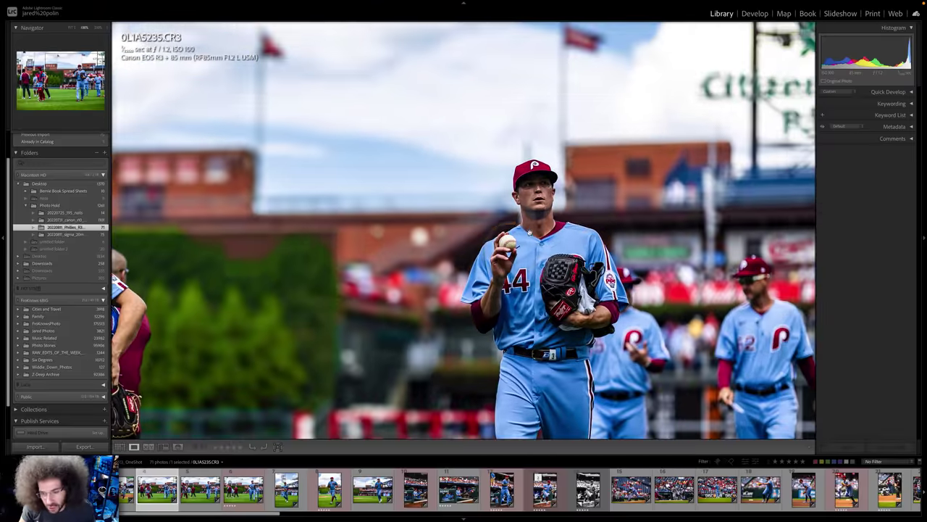
{"action": "left_click", "coordinate": [547, 232]}
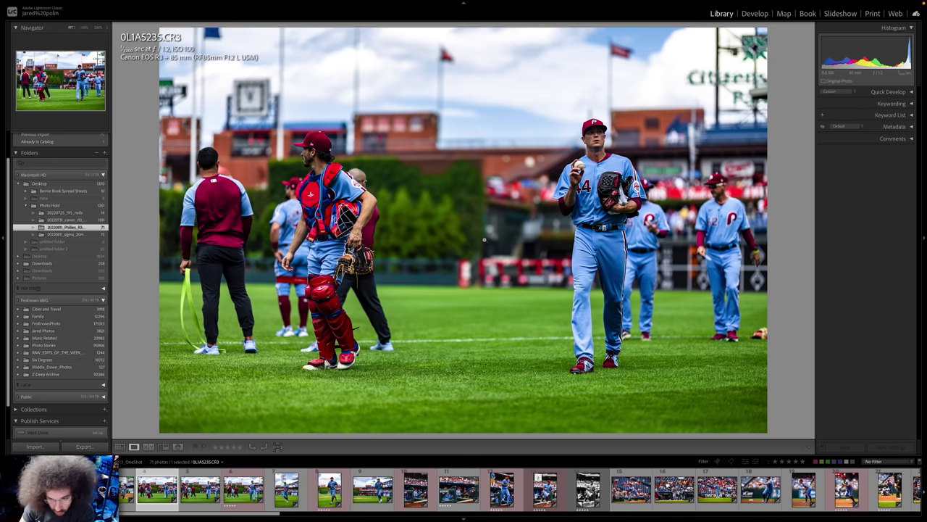
- Compare the three walking-pitcher frames 0L1A5235 to 0L1A5237 against each other, ending on 0L1A5237.CR3
{"action": "key", "text": "Right"}
{"action": "key", "text": "Right"}
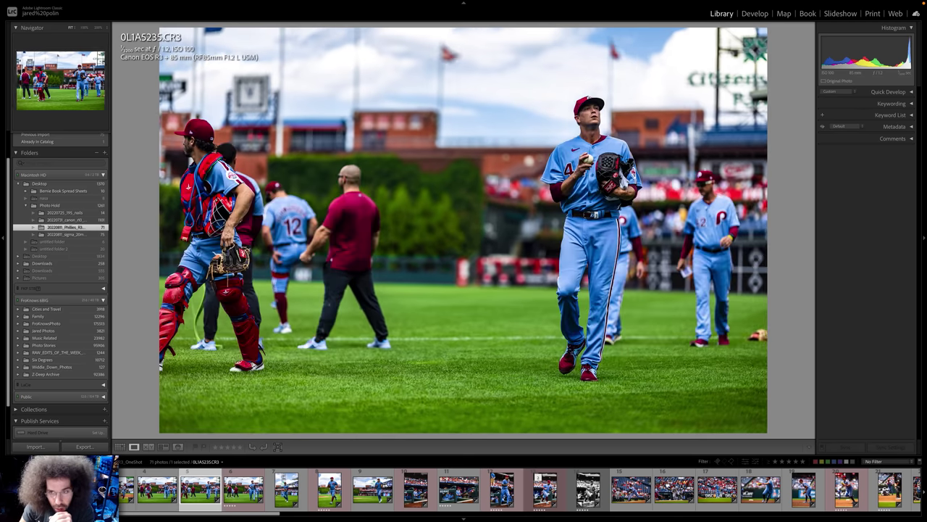
{"action": "key", "text": "Right"}
{"action": "key", "text": "Left"}
{"action": "key", "text": "Left"}
{"action": "key", "text": "Left"}
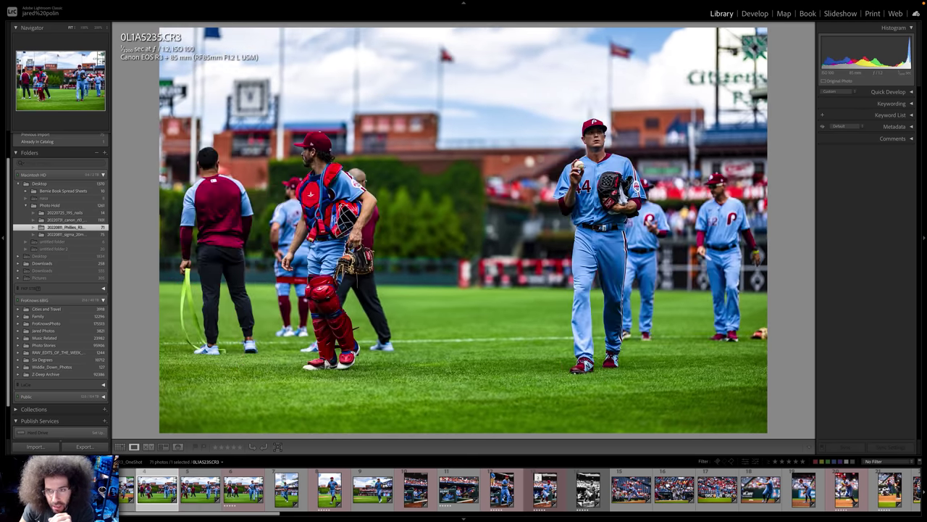
{"action": "key", "text": "Right"}
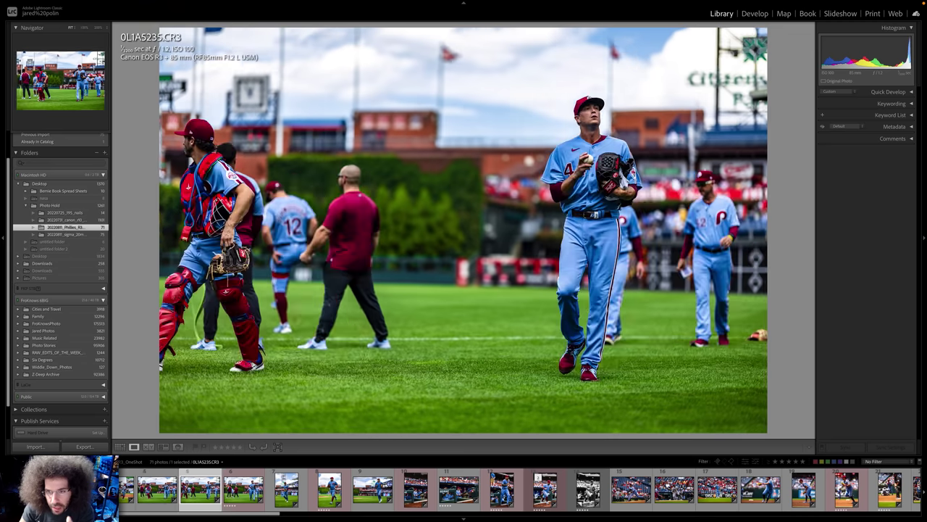
{"action": "key", "text": "Right"}
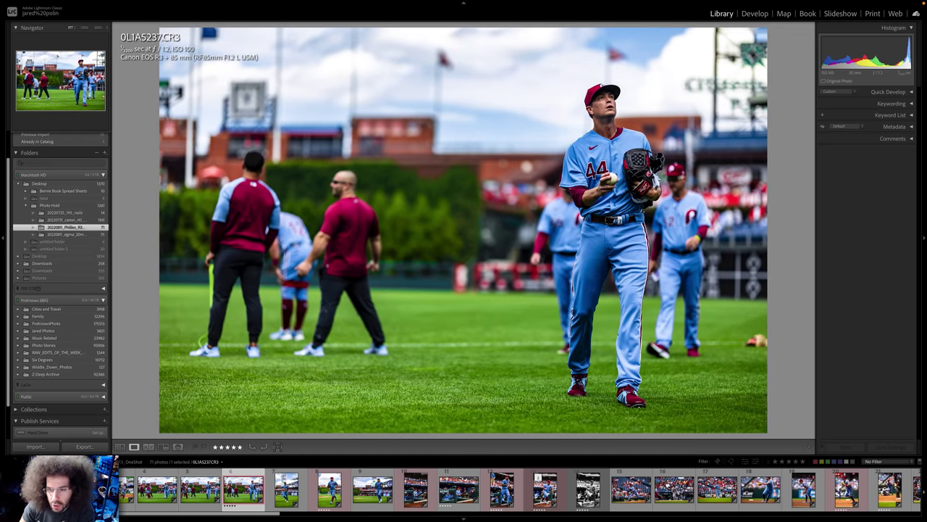
- Go through the following player photos to 0L1A5240.CR3 and inspect the jogging player up close
{"action": "key", "text": "Right"}
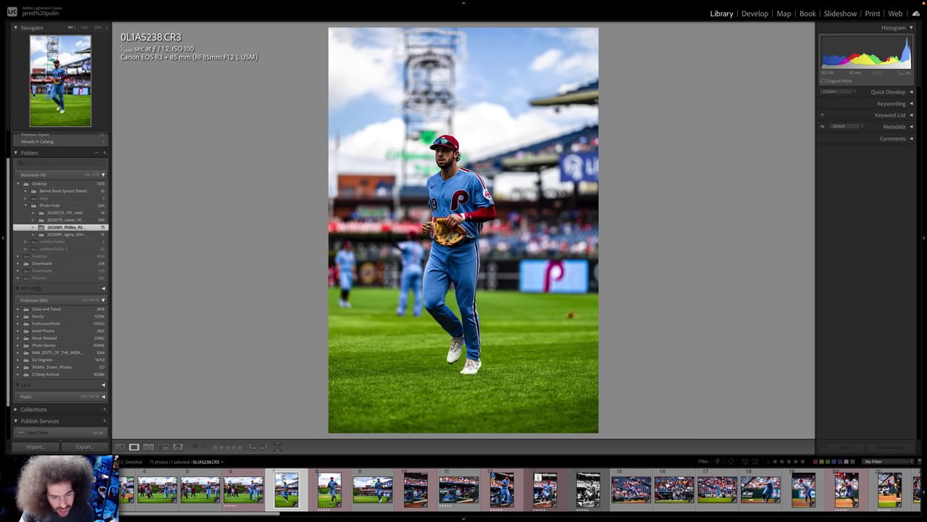
{"action": "key", "text": "Right"}
{"action": "key", "text": "Right"}
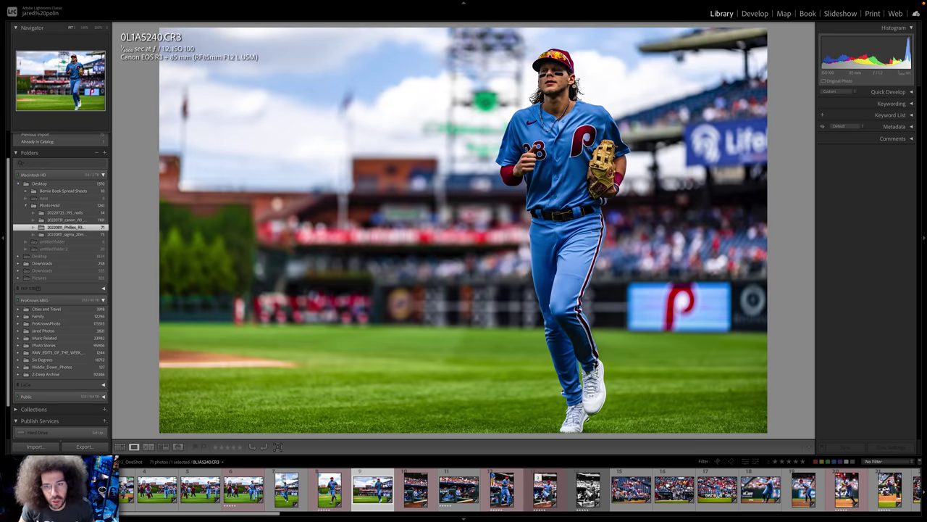
{"action": "mouse_move", "coordinate": [563, 87]}
{"action": "left_mouse_down"}
{"action": "mouse_move", "coordinate": [558, 78]}
{"action": "mouse_move", "coordinate": [567, 75]}
{"action": "left_mouse_up"}
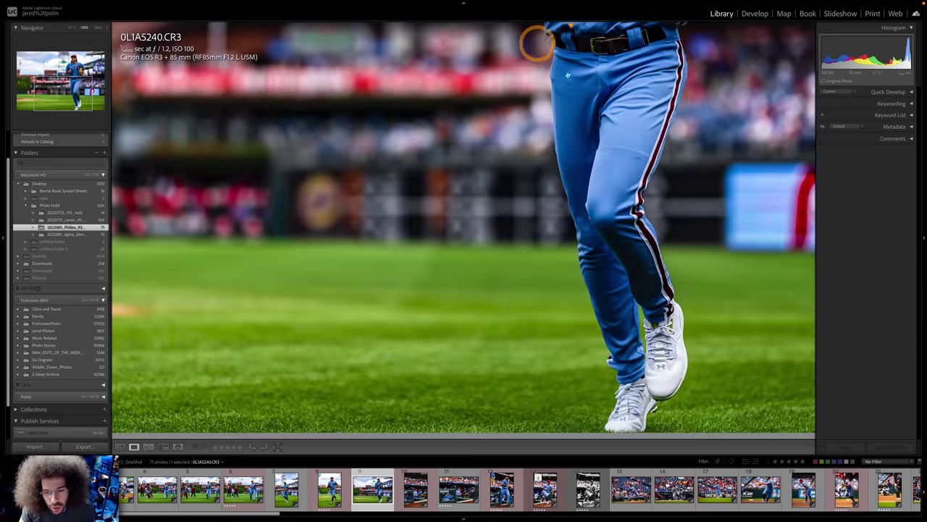
{"action": "scroll", "coordinate": [568, 74], "scroll_direction": "down", "scroll_amount": 5}
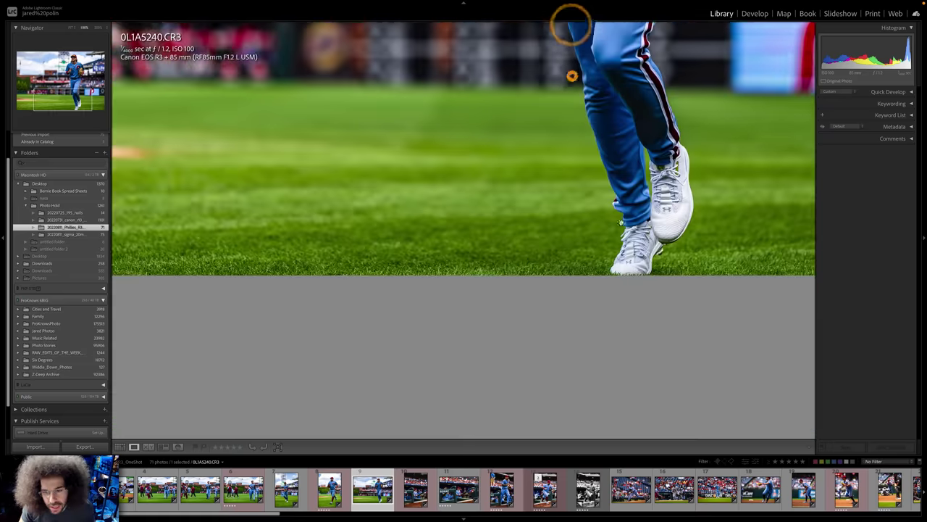
{"action": "left_click", "coordinate": [600, 132]}
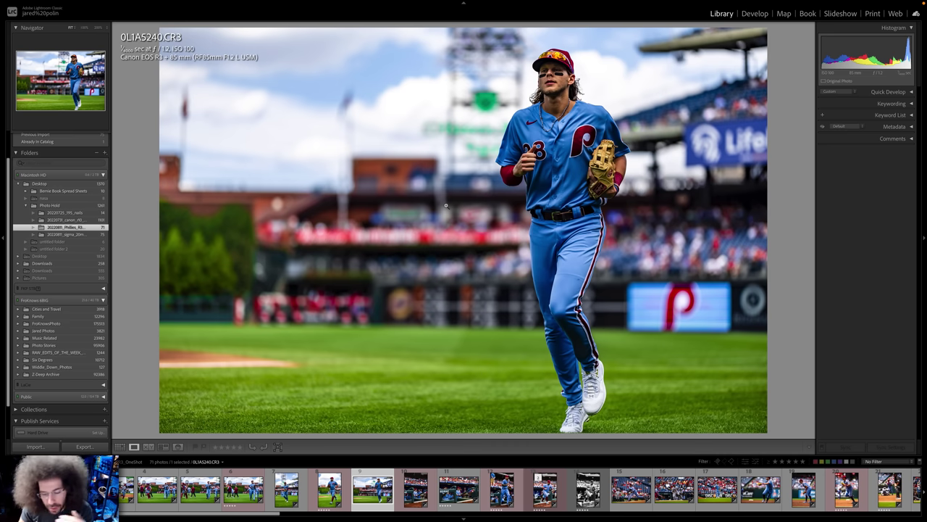
- Compare dugout photos 0L1A5241 and 0L1A5242, and check the focus on player 17 in 0L1A5242.CR3 at close zoom
{"action": "key", "text": "Right"}
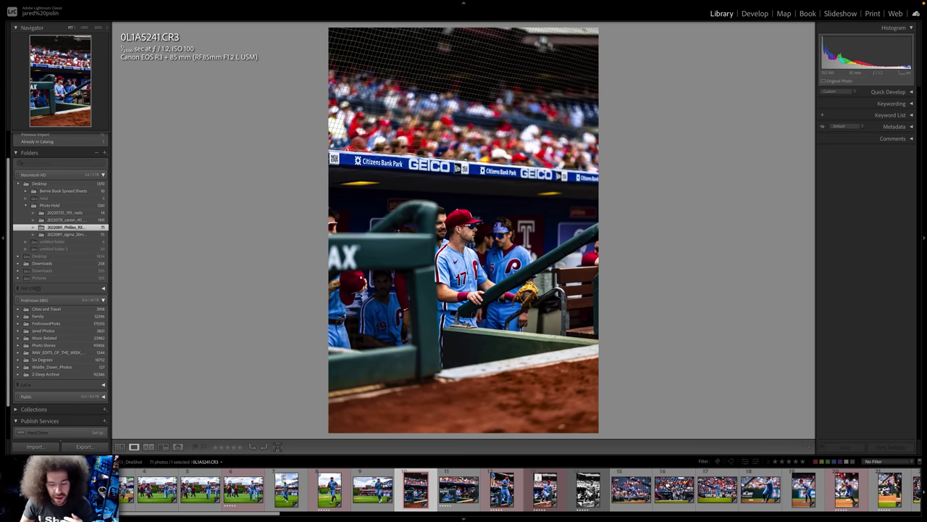
{"action": "key", "text": "Right"}
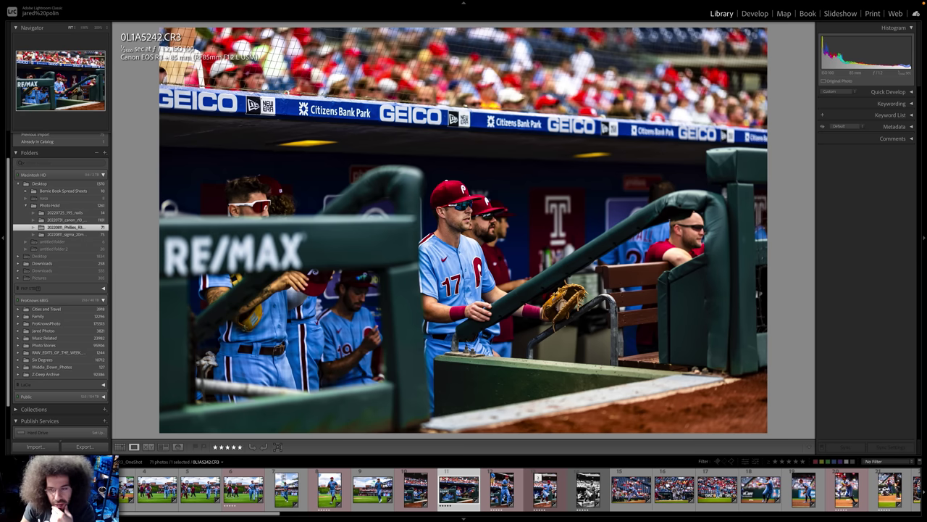
{"action": "key", "text": "Right"}
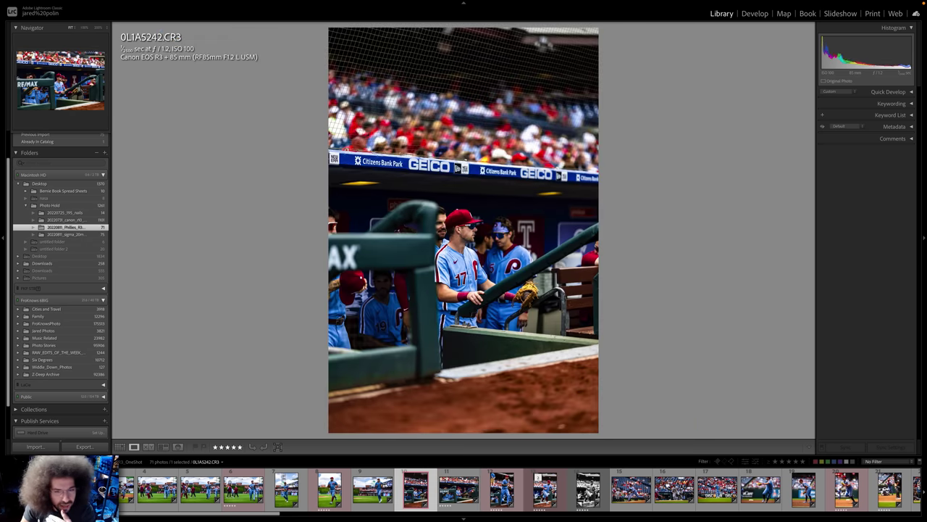
{"action": "key", "text": "Left"}
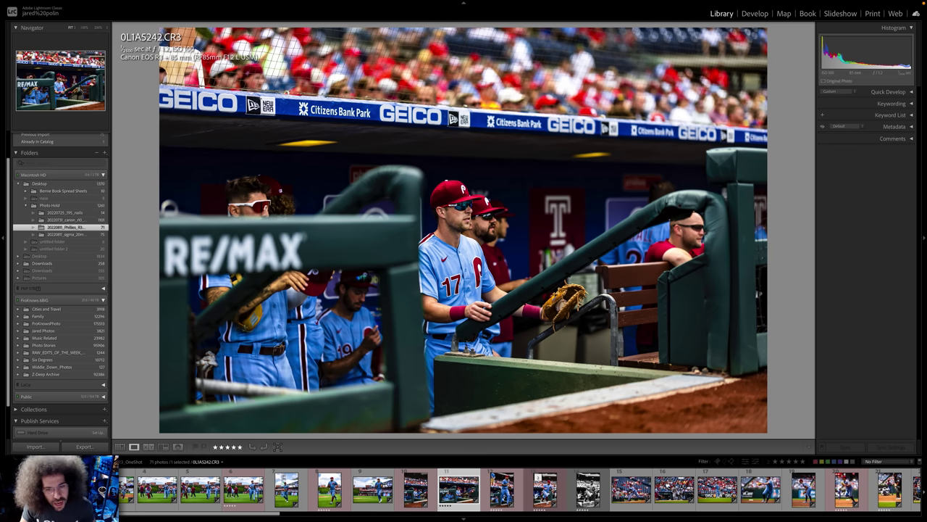
{"action": "key", "text": "z"}
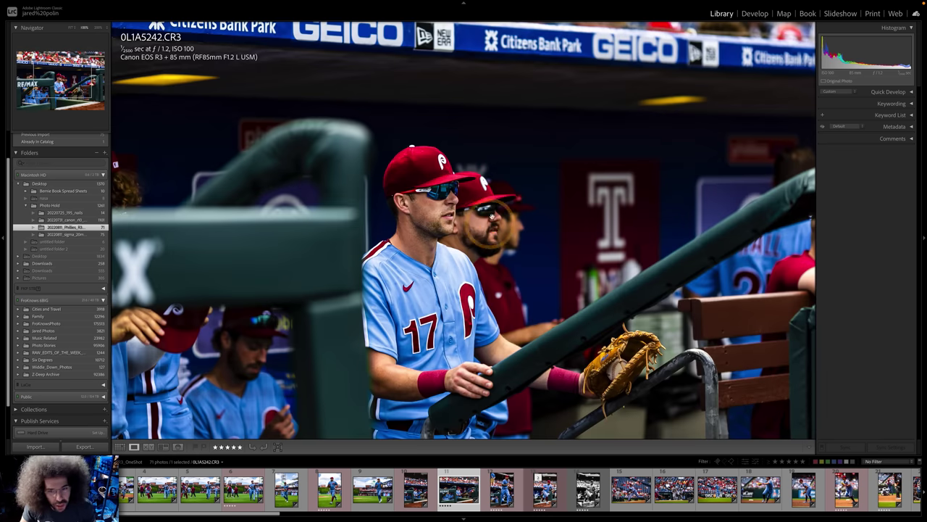
{"action": "key", "text": "z"}
- Go back to vertical dugout photo 0L1A5241.CR3 and inspect the players' faces up close
{"action": "key", "text": "Right"}
{"action": "key", "text": "Left"}
{"action": "key", "text": "Left"}
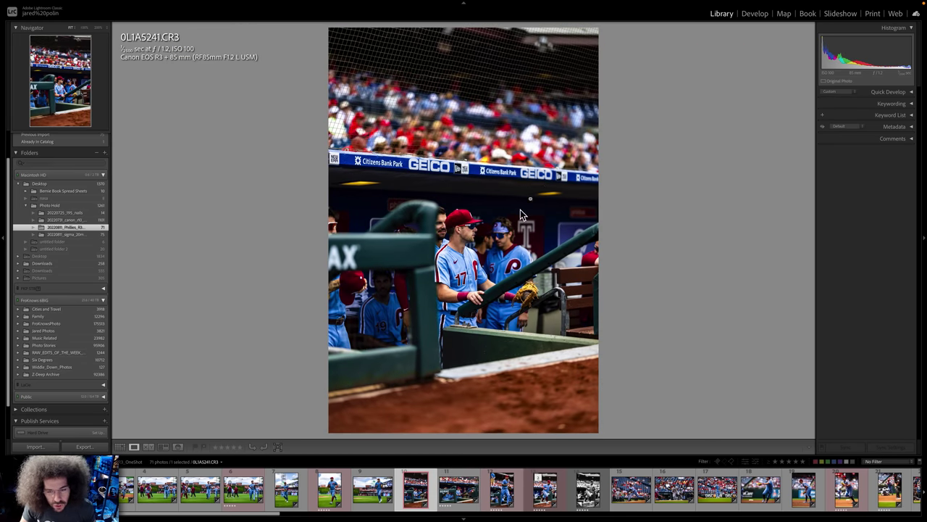
{"action": "left_click", "coordinate": [502, 235]}
{"action": "right_click", "coordinate": [476, 224]}
{"action": "key", "text": "Escape"}
{"action": "left_click", "coordinate": [475, 239]}
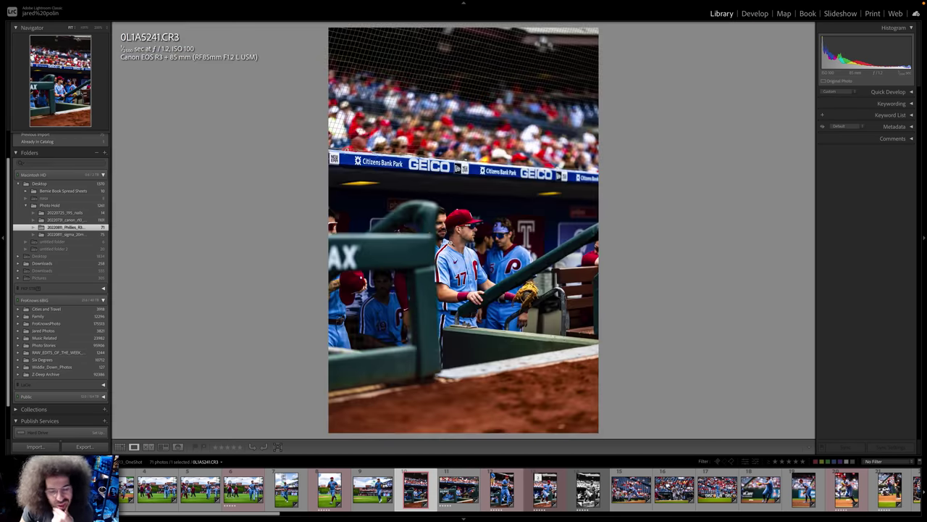
- Remove the red colour label from dugout photo 0L1A5241.CR3 and apply it to 0L1A5242.CR3 instead
{"action": "key", "text": "6"}
{"action": "key", "text": "Right"}
{"action": "key", "text": "6"}
- View 0L1A5243.CR3 and compare the colour and black-and-white versions of 0L1A5244.CR3
{"action": "key", "text": "Right"}
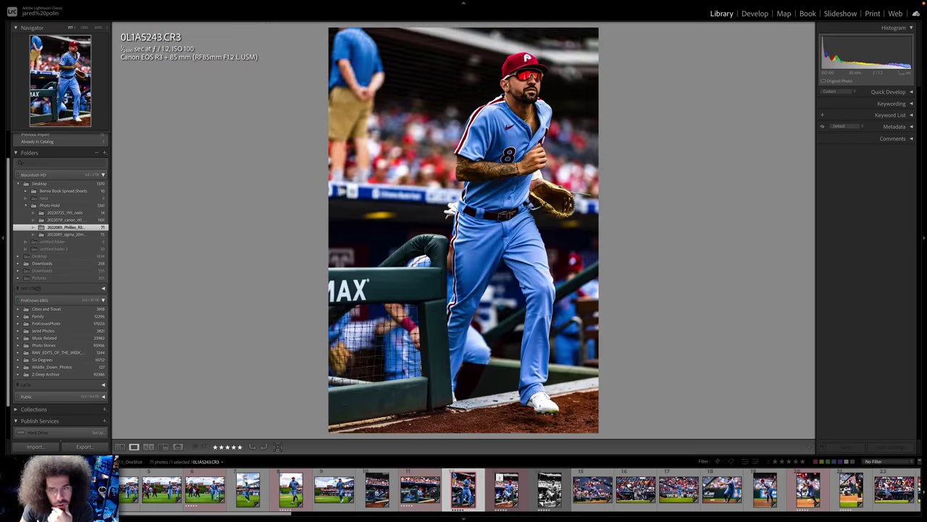
{"action": "key", "text": "Right"}
{"action": "key", "text": "Right"}
{"action": "key", "text": "Left"}
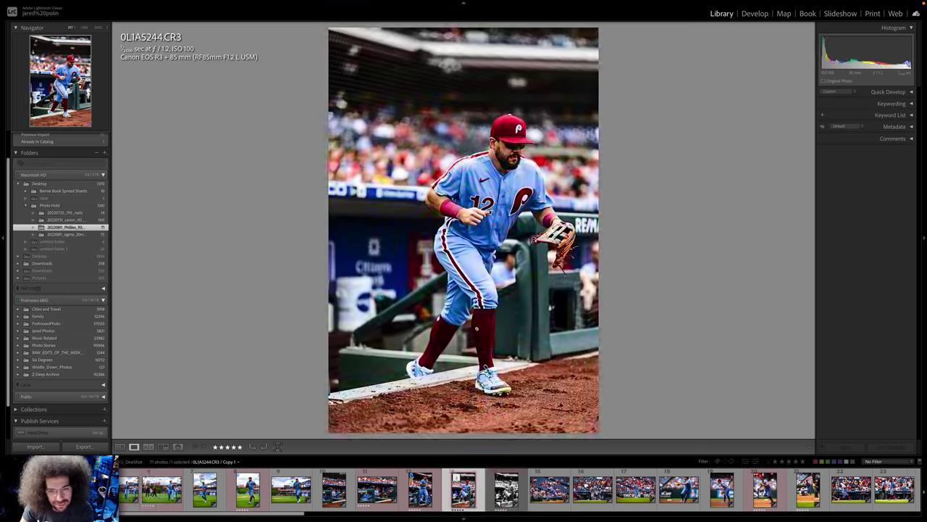
- View the black-and-white copy of 0L1A5244.CR3 and continue through the pitcher and batter photos to 0L1A5247.CR3
{"action": "key", "text": "Right"}
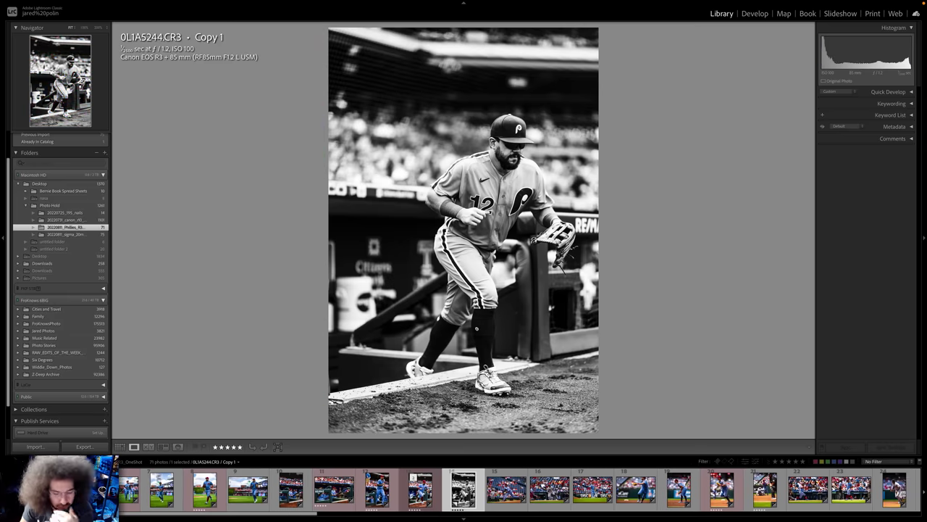
{"action": "key", "text": "Right"}
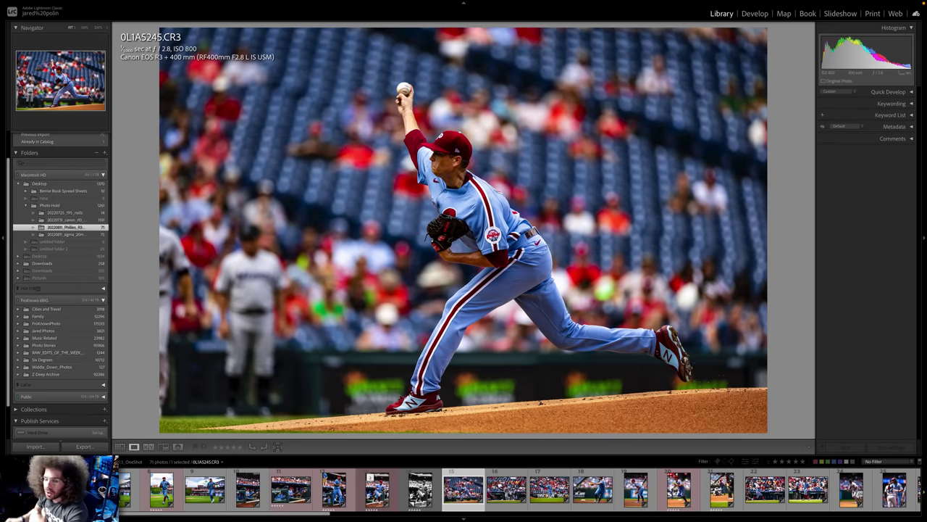
{"action": "key", "text": "Right"}
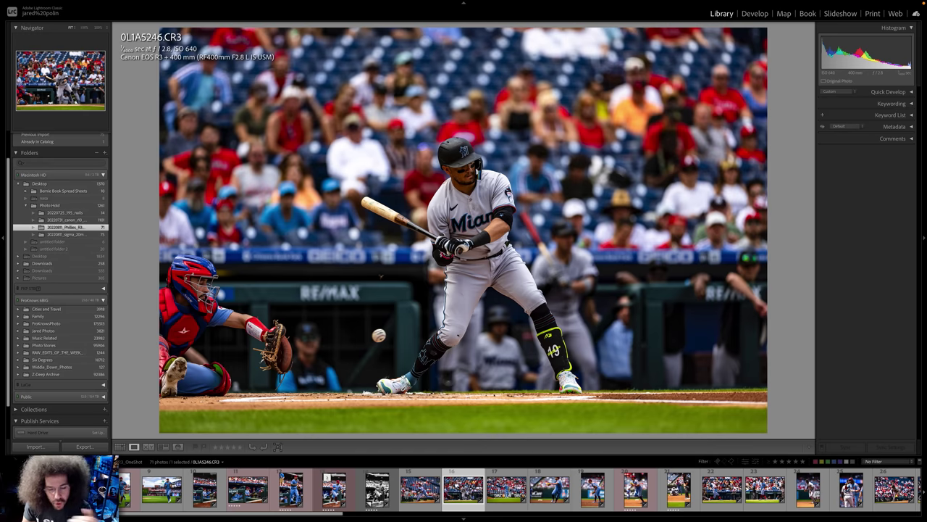
{"action": "key", "text": "Right"}
{"action": "key", "text": "Left"}
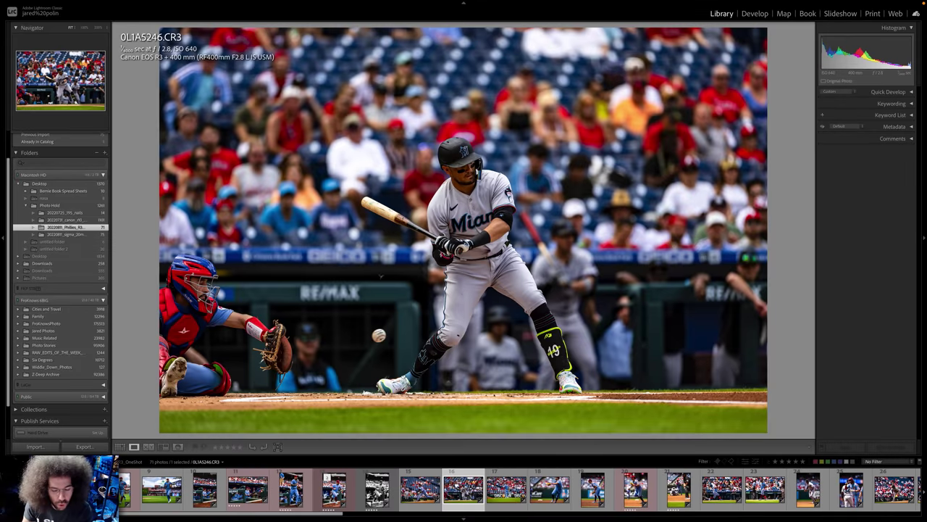
{"action": "key", "text": "Right"}
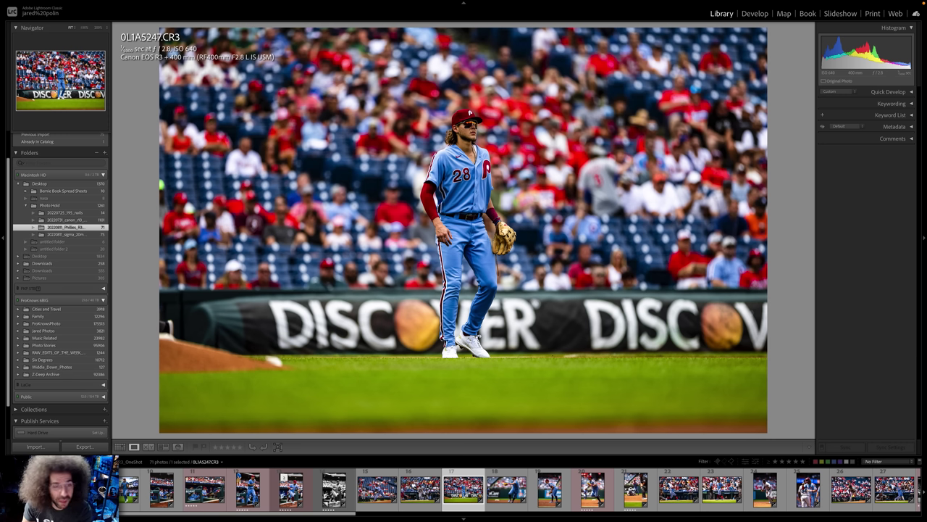
- Review the fielding photos from 0L1A5248.CR3 through 0L1A5251.CR3
{"action": "key", "text": "Right"}
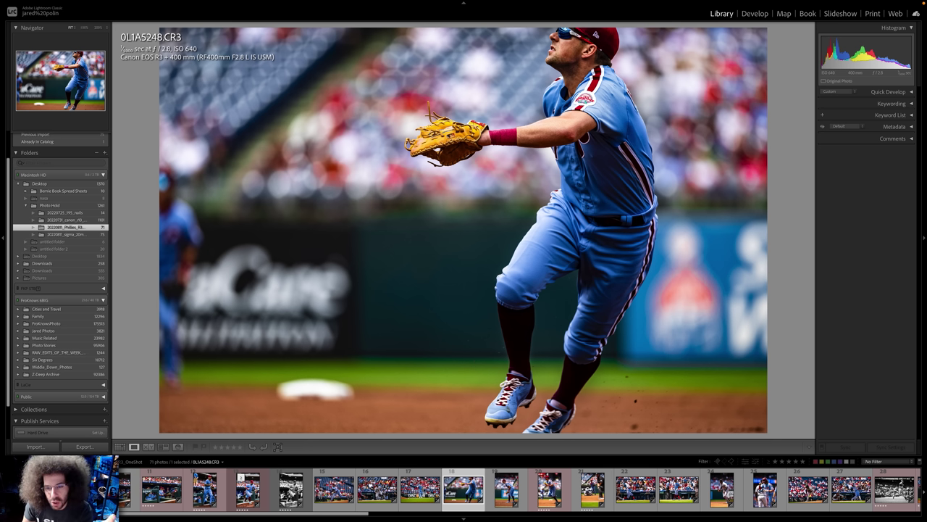
{"action": "key", "text": "Right"}
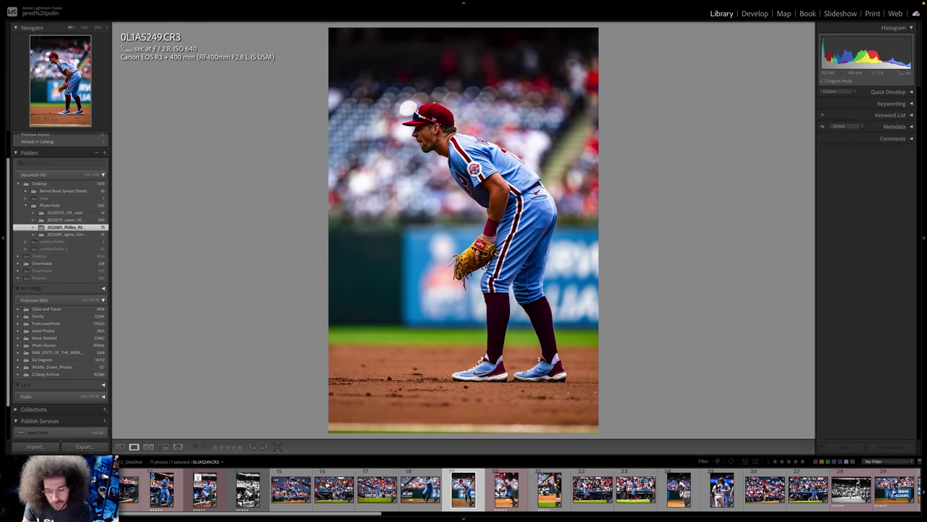
{"action": "key", "text": "Right"}
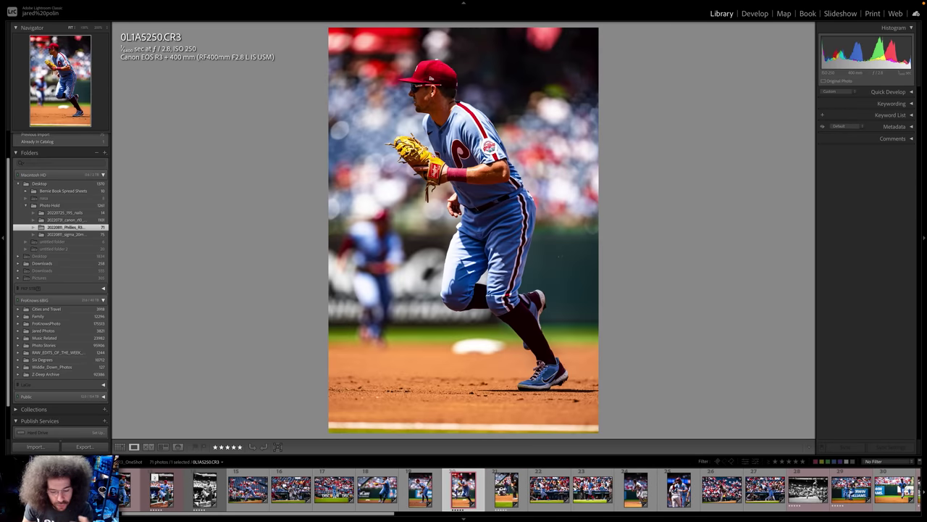
{"action": "key", "text": "Right"}
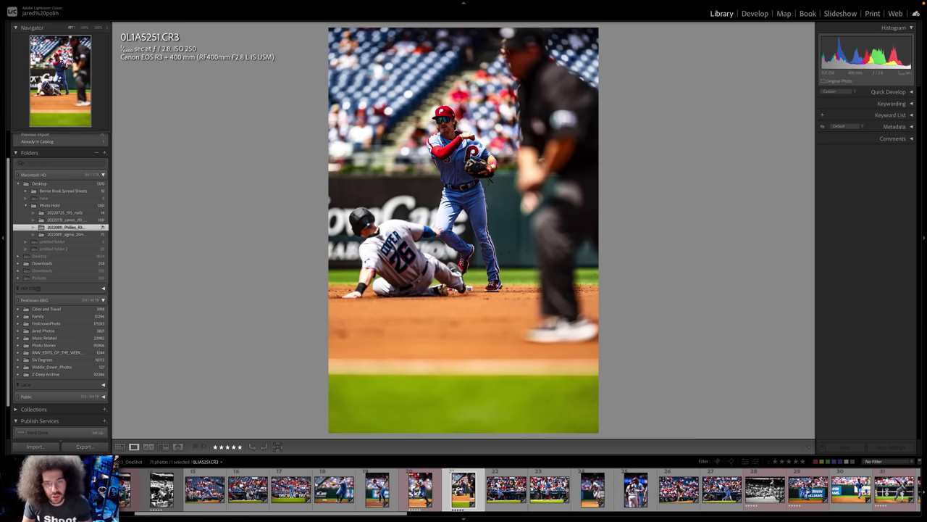
- Inspect the throwing infielder up close in 0L1A5251.CR3 and compare the photo with 0L1A5250.CR3 at full view
{"action": "key", "text": "z"}
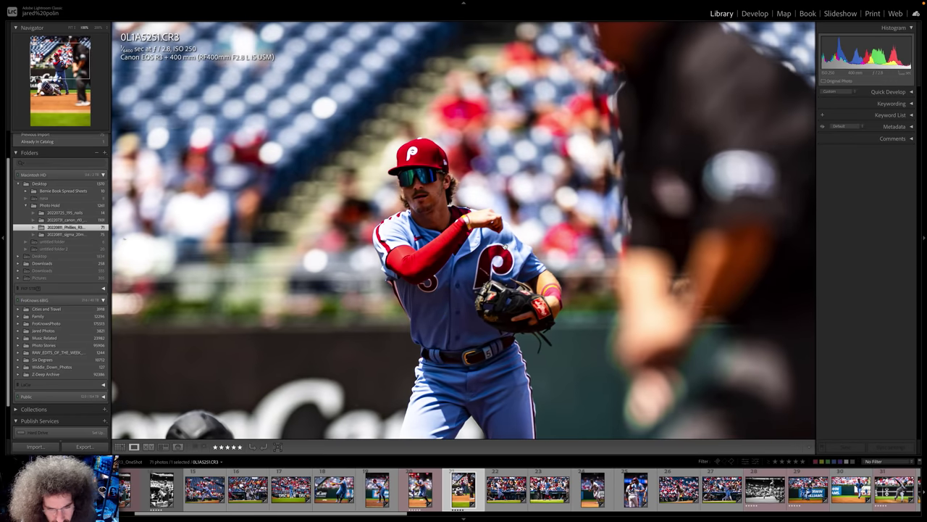
{"action": "left_click", "coordinate": [505, 247]}
{"action": "left_click_drag", "start_coordinate": [422, 297], "coordinate": [434, 333]}
{"action": "key", "text": "Left"}
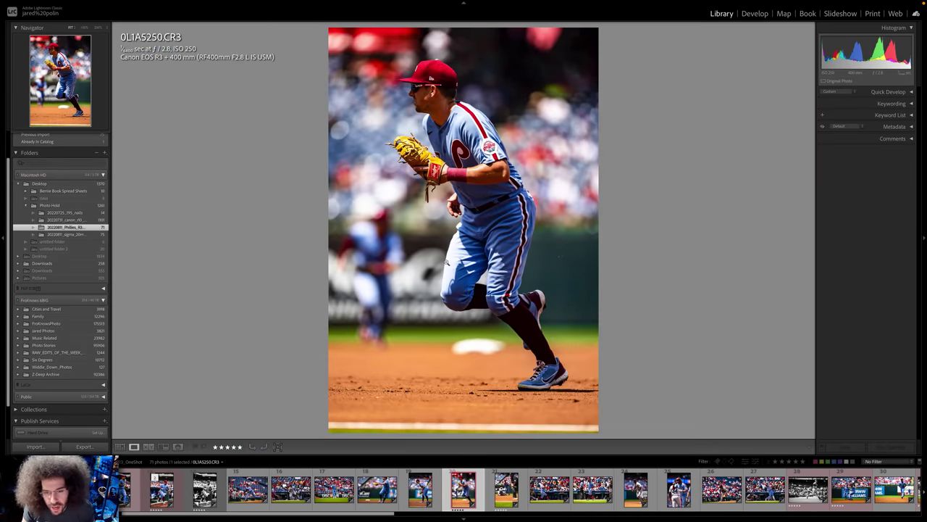
{"action": "key", "text": "Right"}
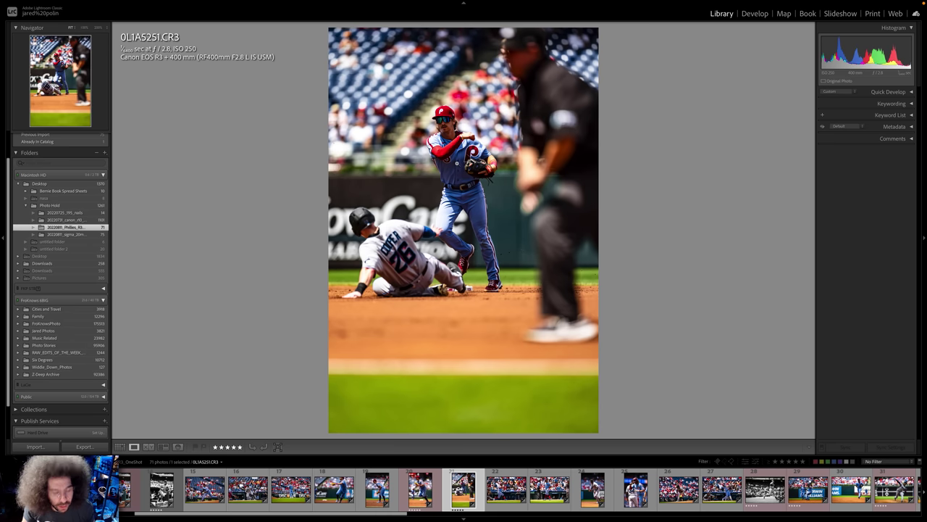
- Show the capture times to compare 0L1A5250.CR3 with 0L1A5251.CR3, and switch the info overlay back to camera and exposure details
{"action": "key", "text": "i"}
{"action": "key", "text": "i"}
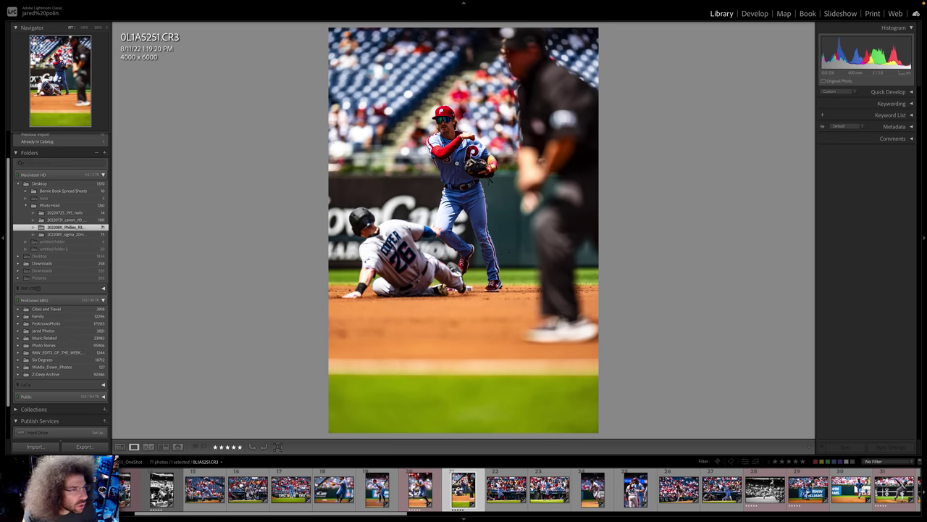
{"action": "key", "text": "Left"}
{"action": "key", "text": "Right"}
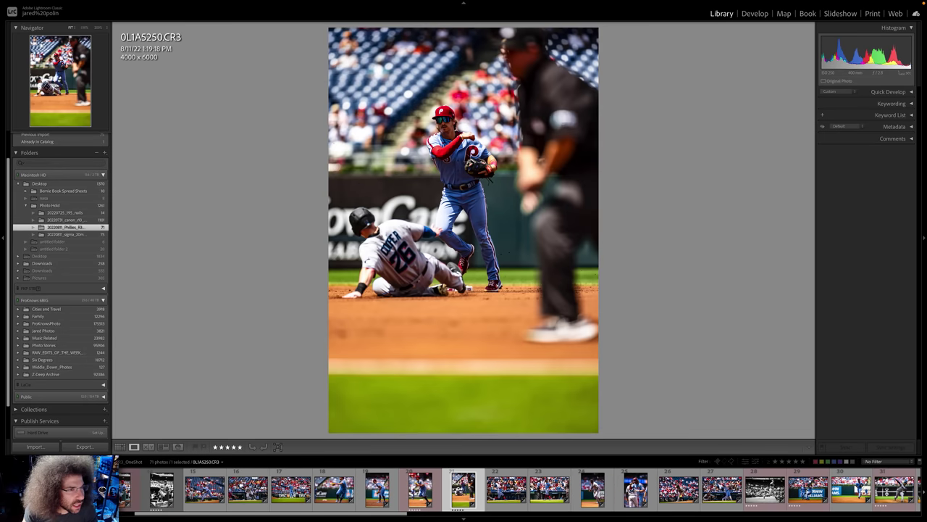
{"action": "key", "text": "i"}
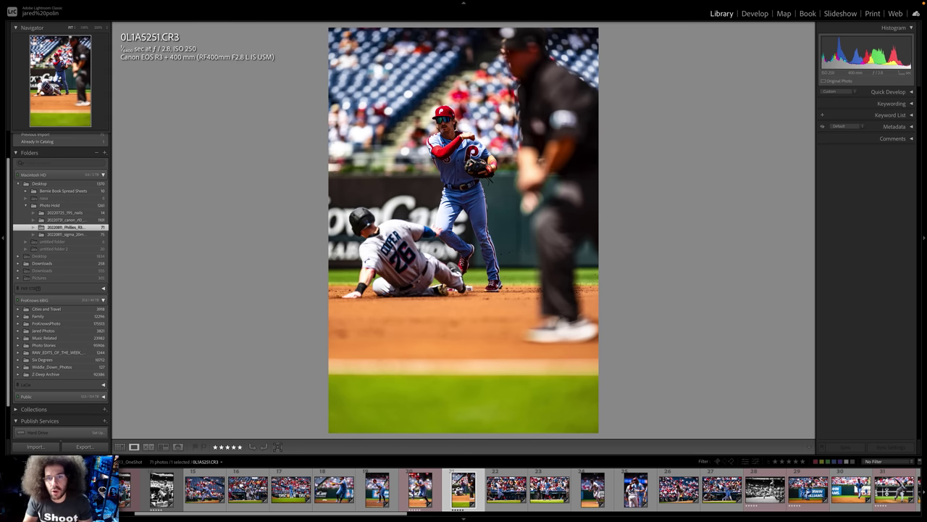
- Check the focus on the throwing infielder and on sliding runner 26 in 0L1A5251.CR3 at close zoom
{"action": "left_click", "coordinate": [495, 155]}
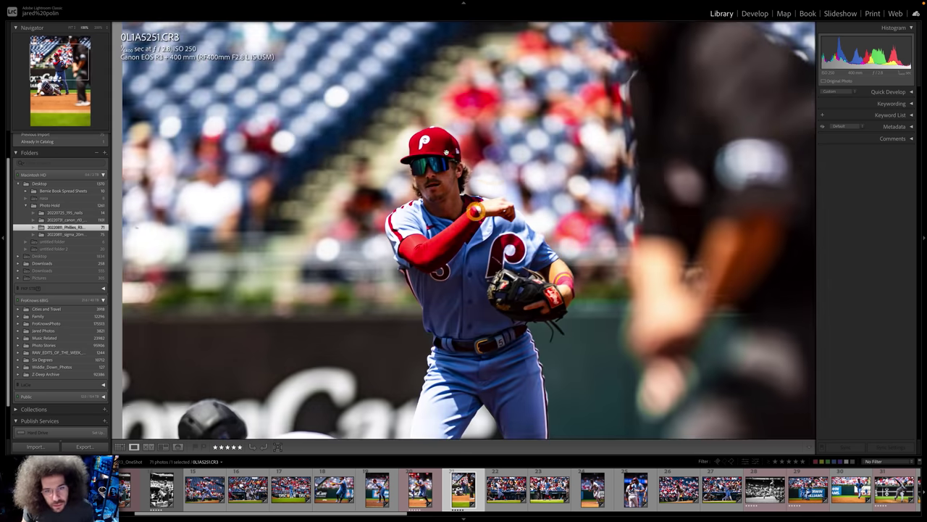
{"action": "left_click", "coordinate": [482, 210]}
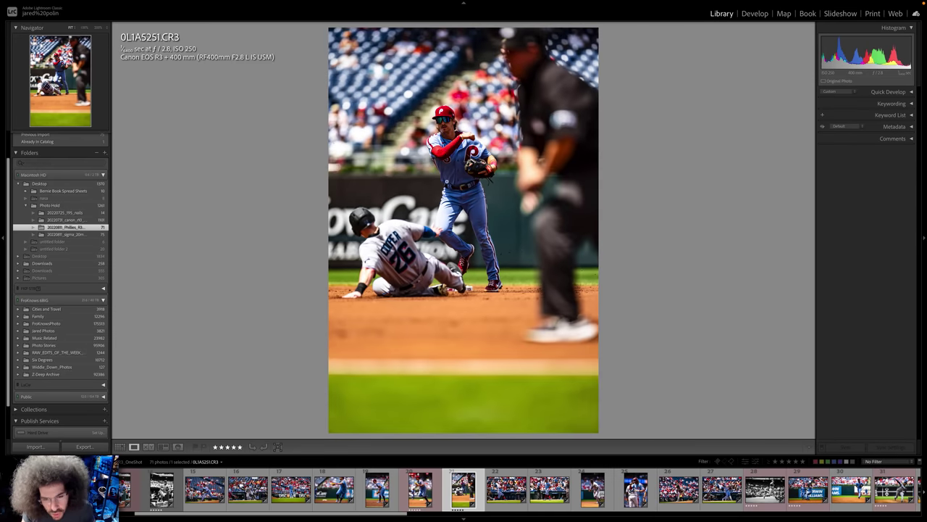
{"action": "left_click", "coordinate": [414, 244]}
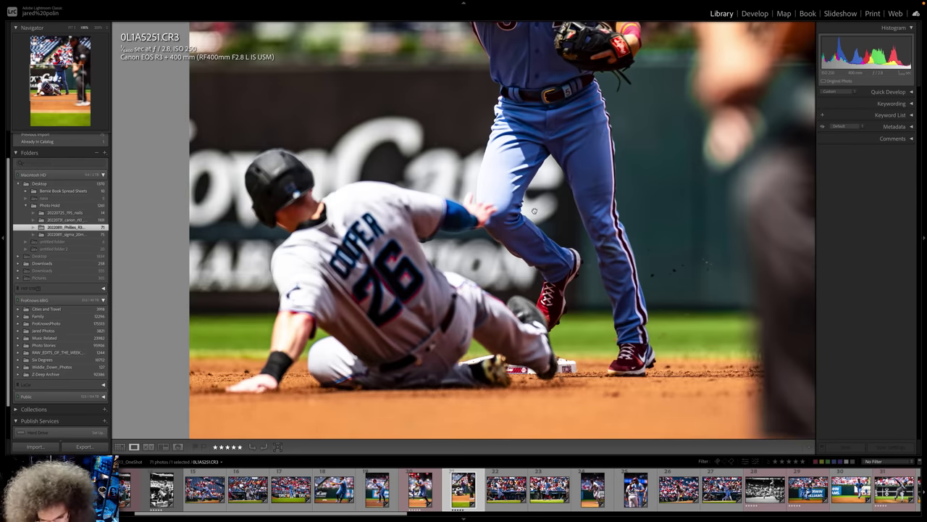
{"action": "left_click_drag", "start_coordinate": [508, 192], "coordinate": [489, 329]}
{"action": "left_click", "coordinate": [489, 329]}
- Compare batter photos 0L1A5252.CR3 and 0L1A5253.CR3 at full view
{"action": "key", "text": "Right"}
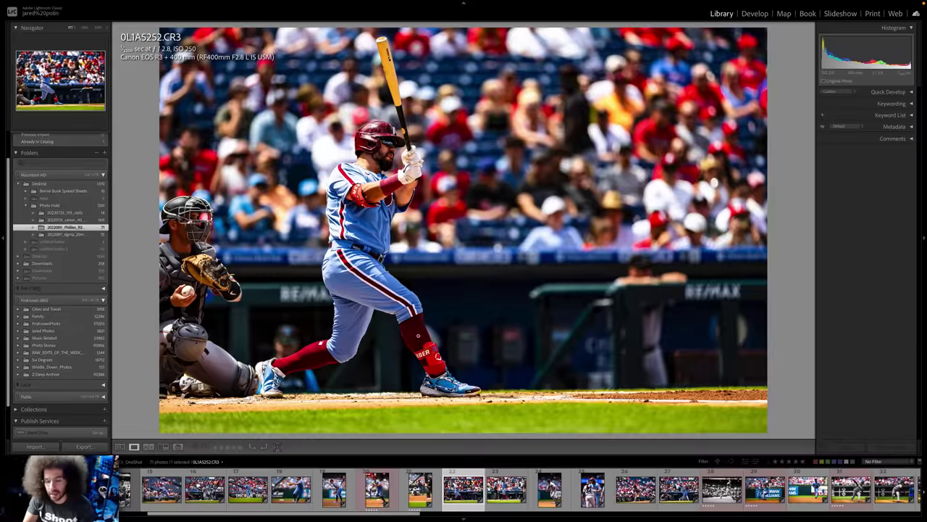
{"action": "key", "text": "Right"}
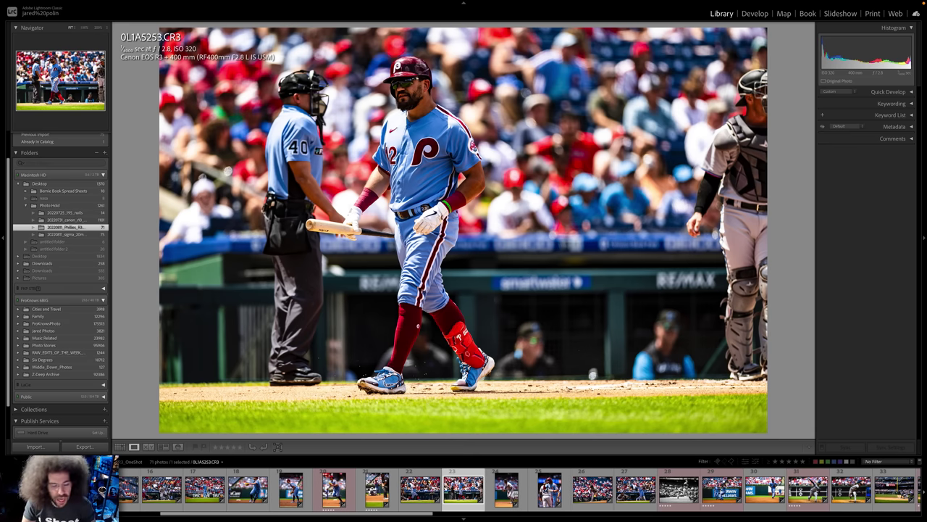
{"action": "key", "text": "Left"}
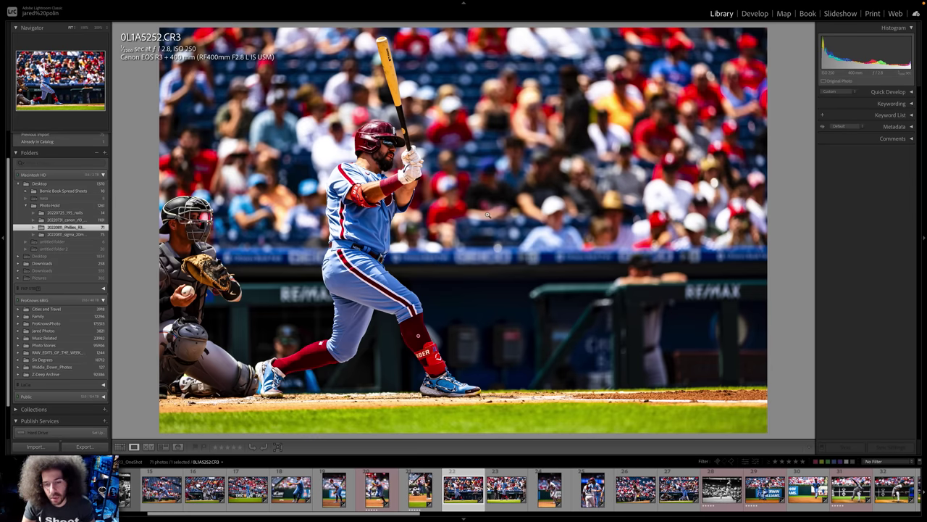
{"action": "key", "text": "Right"}
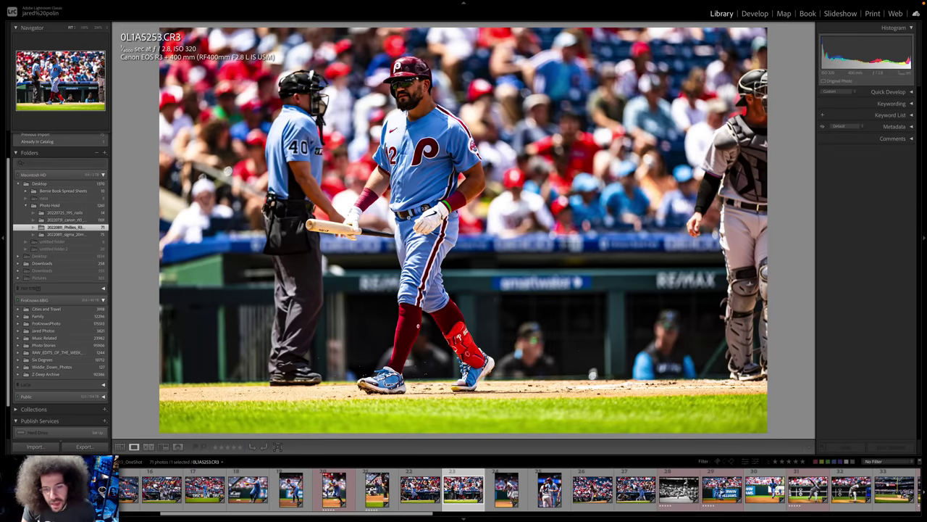
{"action": "left_click_drag", "start_coordinate": [430, 93], "coordinate": [430, 194]}
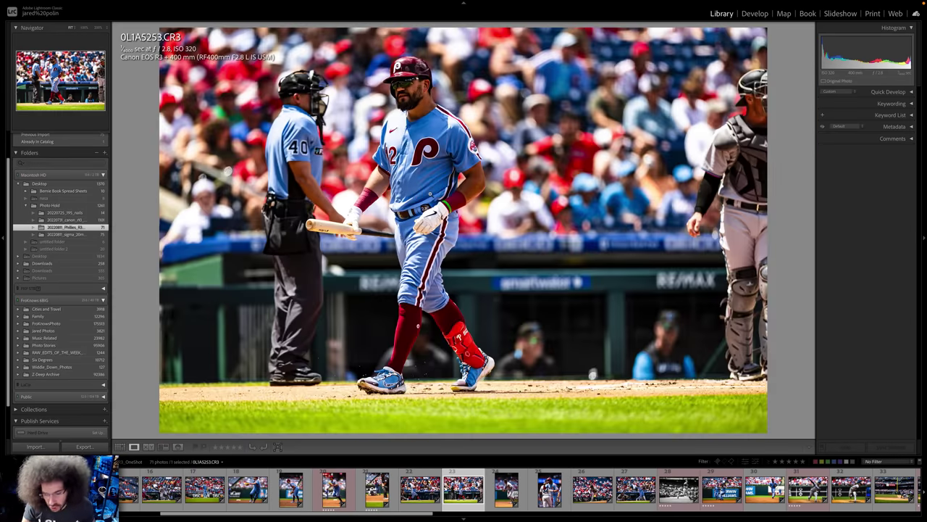
- Review the fielder, pitcher and batter photos from 0L1A5254.CR3 through 0L1A5260.CR3
{"action": "key", "text": "Right"}
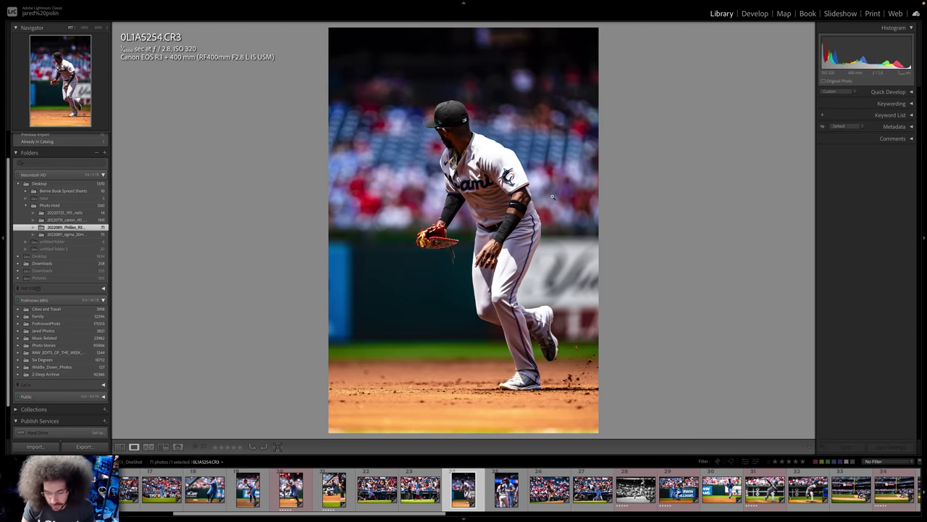
{"action": "key", "text": "Right"}
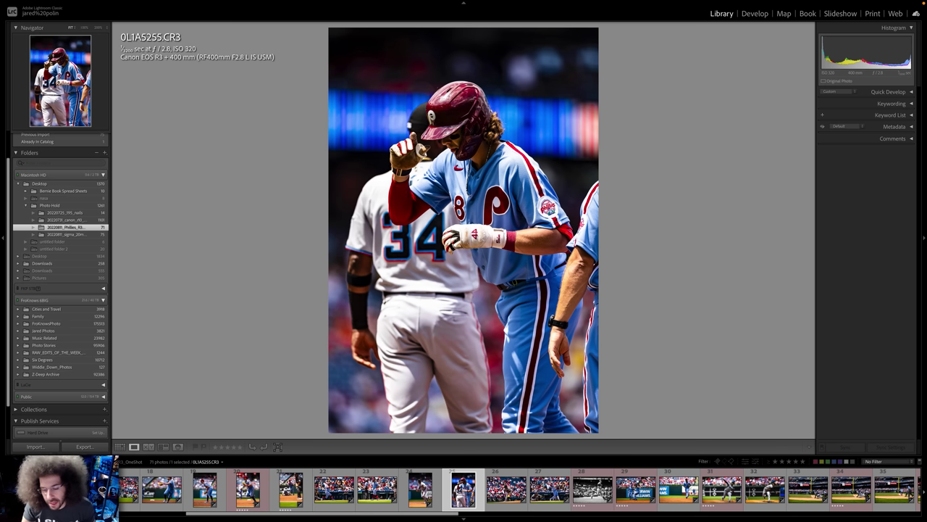
{"action": "key", "text": "Right"}
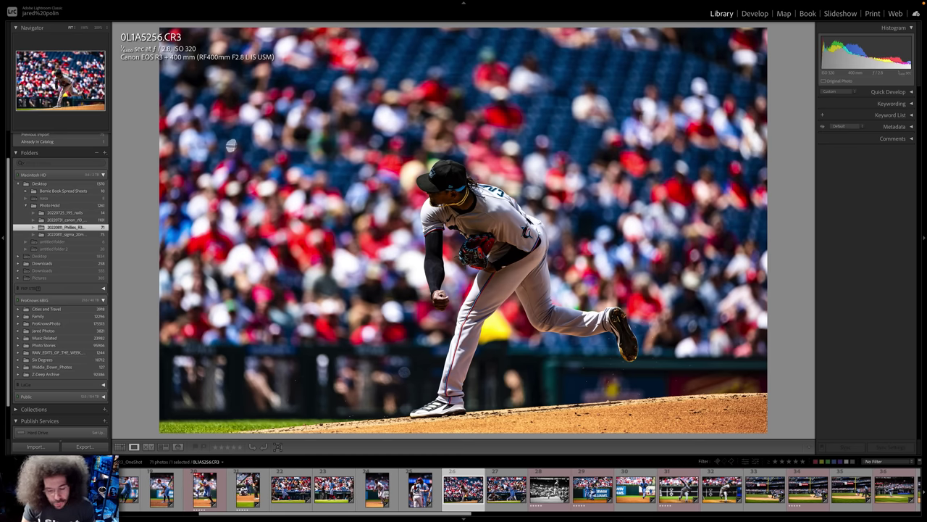
{"action": "key", "text": "Right"}
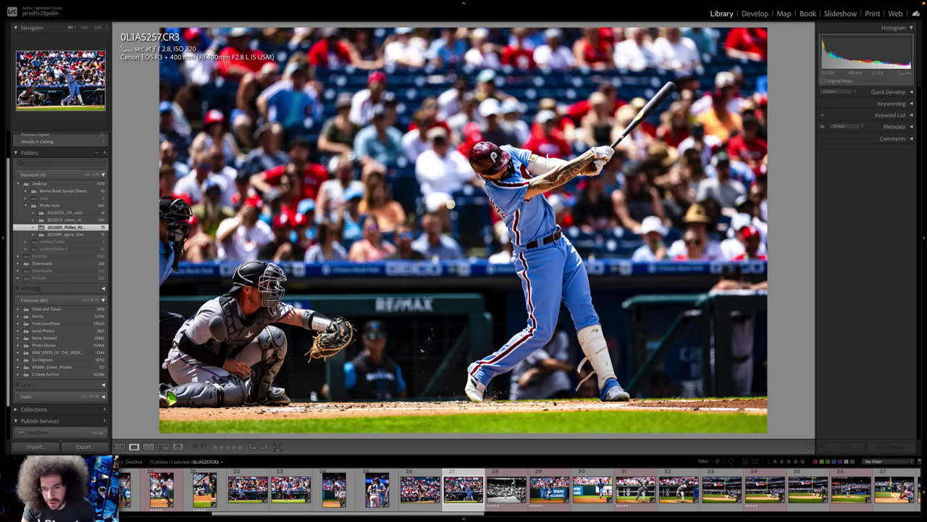
{"action": "key", "text": "Right"}
{"action": "key", "text": "Right"}
{"action": "key", "text": "Right"}
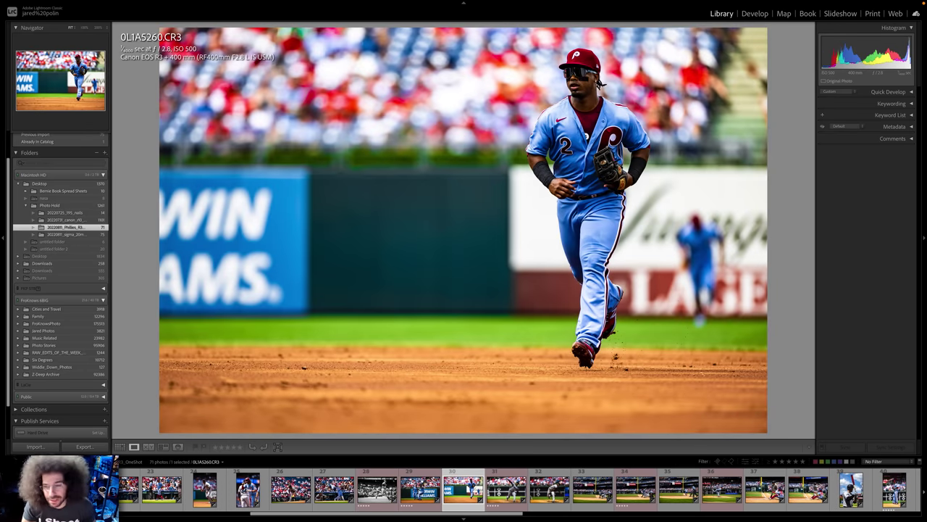
- Compare the Miami pitcher photos 0L1A5261.CR3 and 0L1A5262.CR3
{"action": "key", "text": "Right"}
{"action": "key", "text": "Right"}
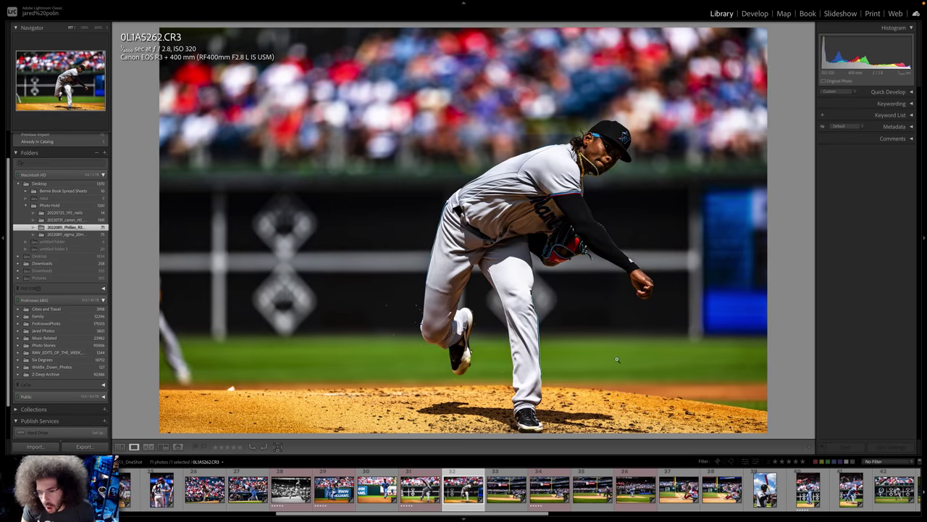
{"action": "key", "text": "Left"}
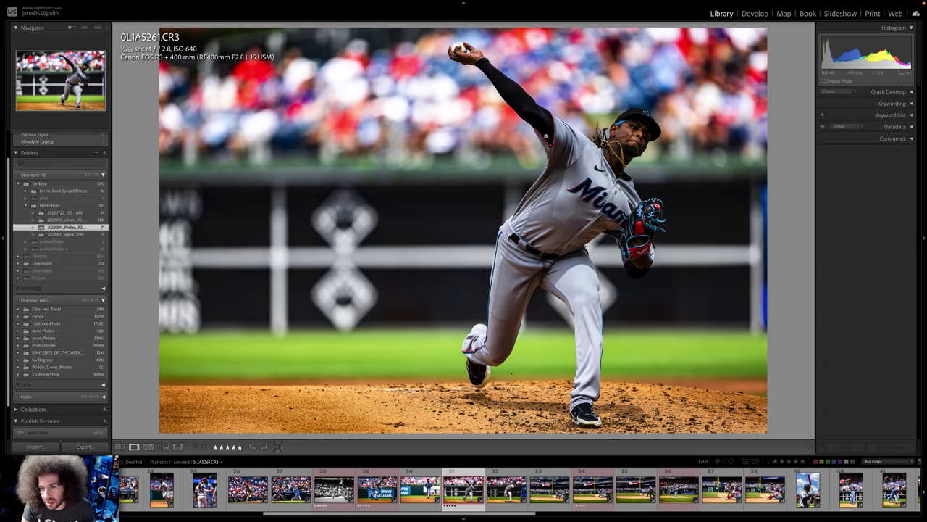
{"action": "key", "text": "Right"}
- Examine the home-plate sequence from 0L1A5263.CR3 to 0L1A5265.CR3, looking at the area around the batter and catcher
{"action": "key", "text": "Right"}
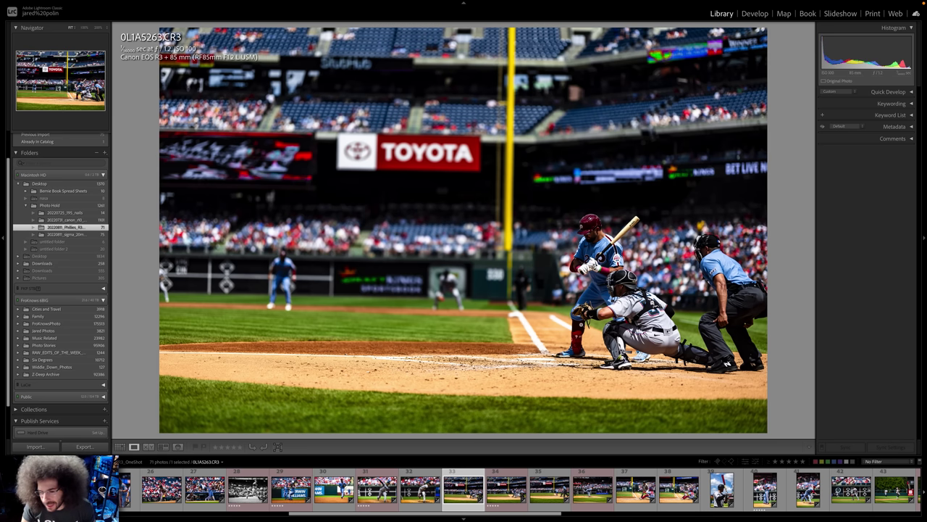
{"action": "right_click", "coordinate": [582, 321]}
{"action": "left_click", "coordinate": [548, 286]}
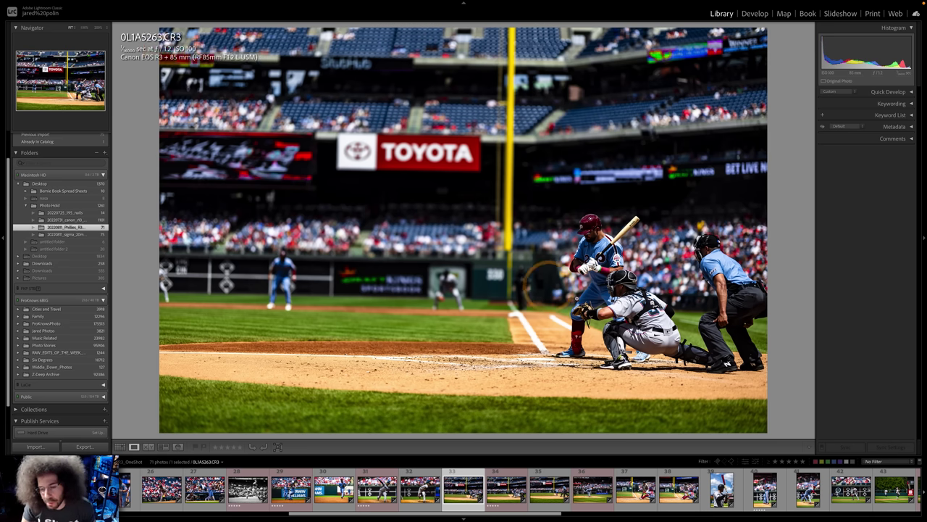
{"action": "left_click", "coordinate": [544, 282]}
{"action": "left_click", "coordinate": [583, 304]}
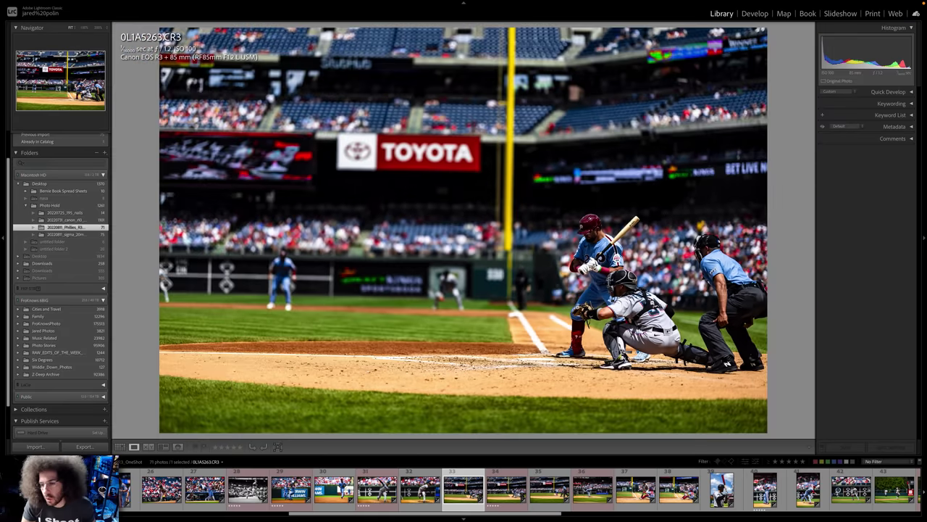
{"action": "left_click", "coordinate": [583, 304]}
{"action": "left_click", "coordinate": [583, 304]}
{"action": "key", "text": "Right"}
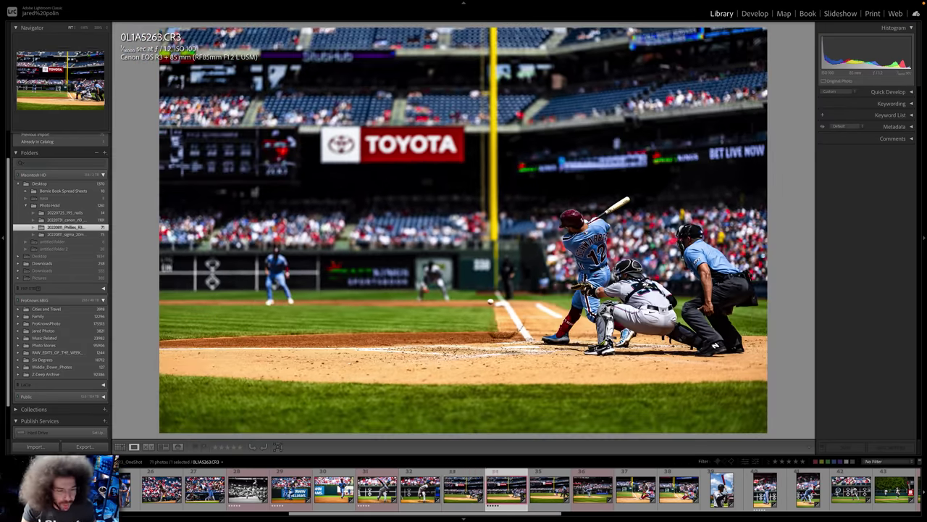
{"action": "key", "text": "Right"}
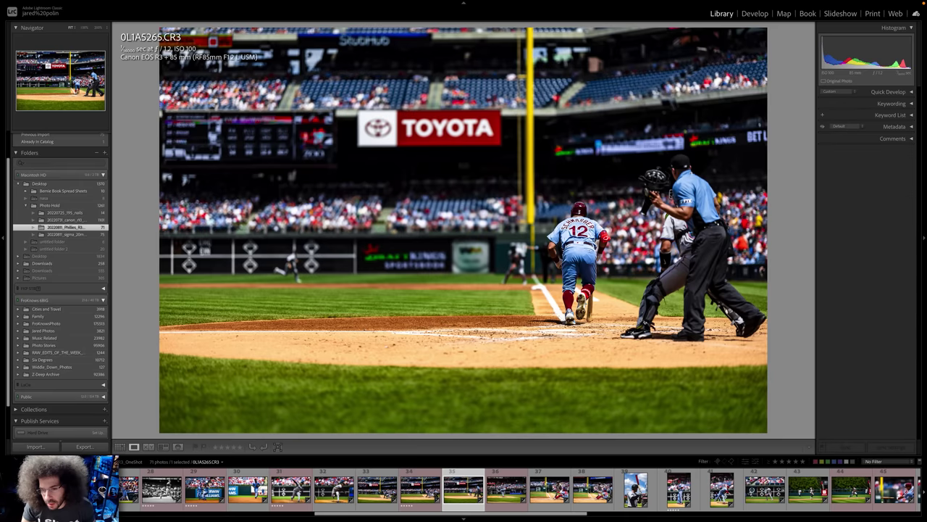
- Review the pitcher and home-plate photos from 0L1A5266.CR3 through to the portrait batter photo 0L1A5269.CR3
{"action": "key", "text": "Right"}
{"action": "key", "text": "Right"}
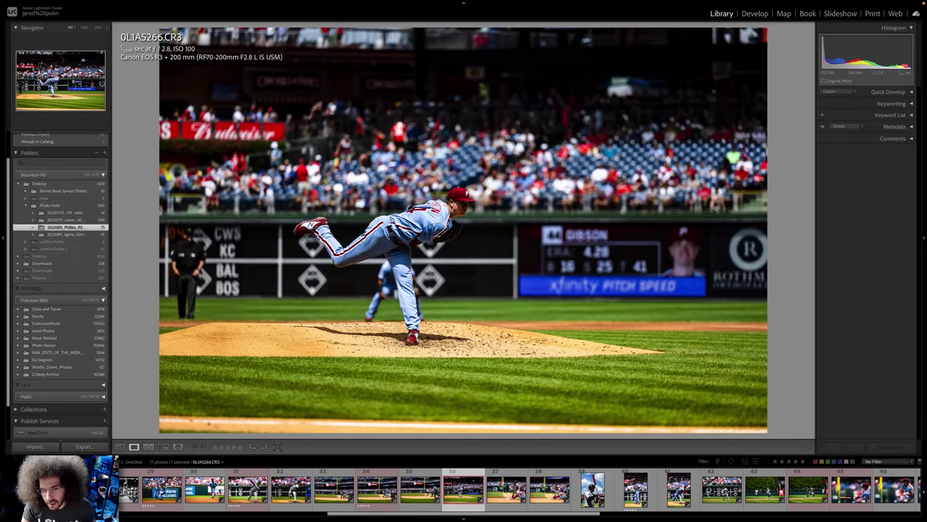
{"action": "key", "text": "Right"}
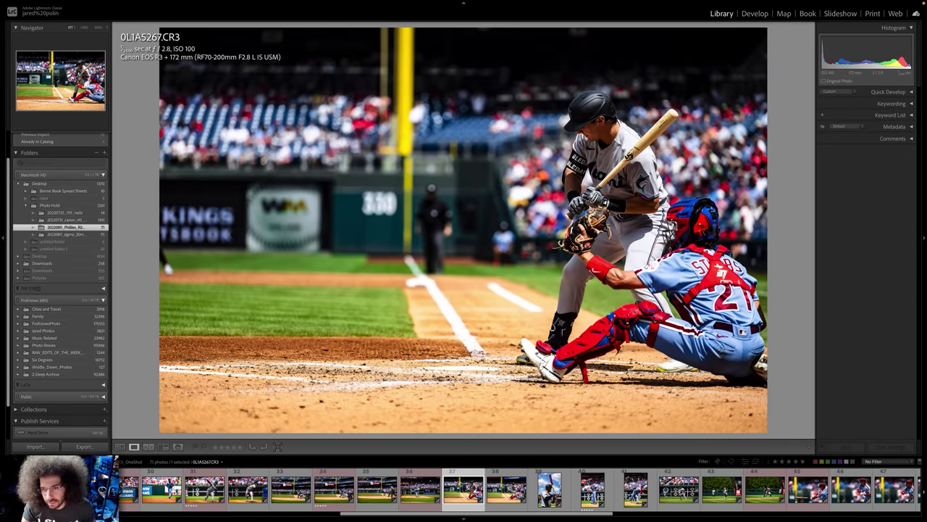
{"action": "key", "text": "Right"}
{"action": "key", "text": "Right"}
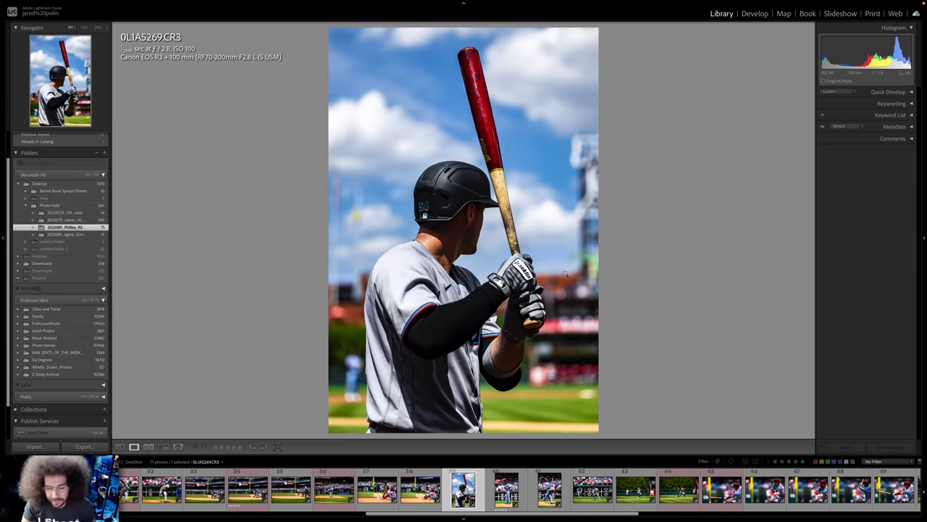
- Examine batter photo 0L1A5269.CR3 at close view around the helmet, face and bat, ending at full view
{"action": "left_click", "coordinate": [440, 218]}
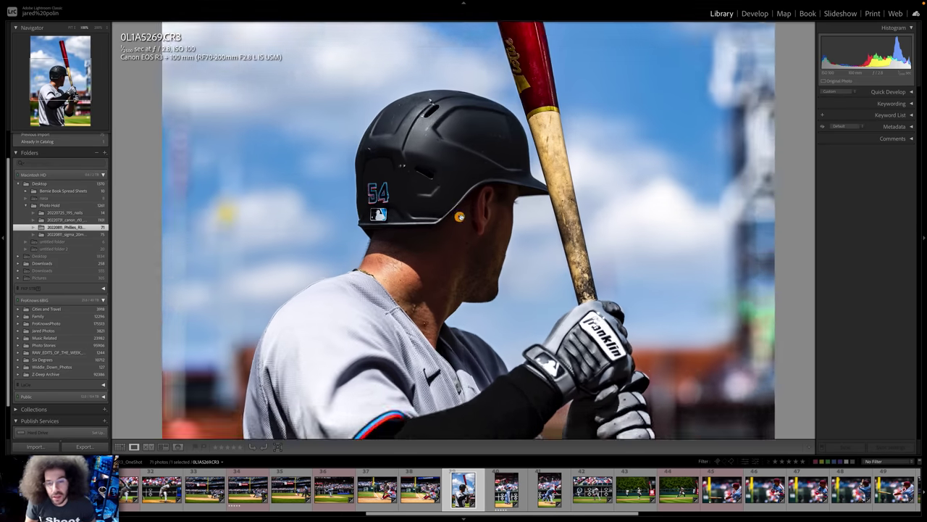
{"action": "left_click", "coordinate": [411, 237]}
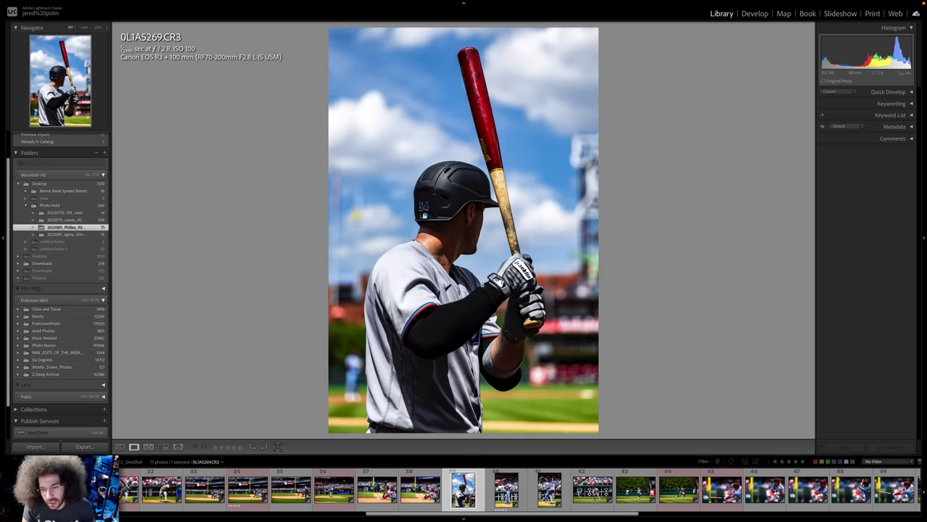
{"action": "right_click", "coordinate": [469, 176]}
{"action": "left_click", "coordinate": [399, 120]}
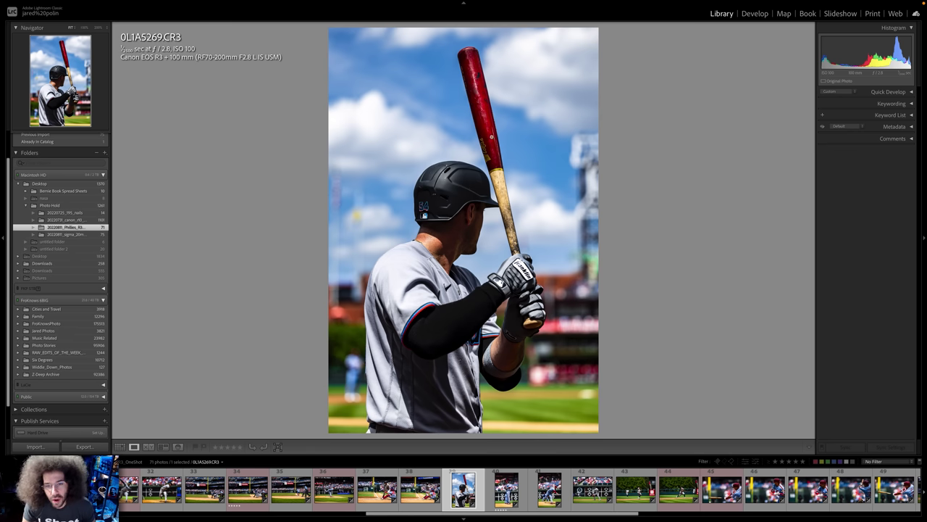
{"action": "left_click", "coordinate": [491, 137]}
{"action": "left_click_drag", "start_coordinate": [471, 72], "coordinate": [464, 29]}
{"action": "right_click", "coordinate": [430, 179]}
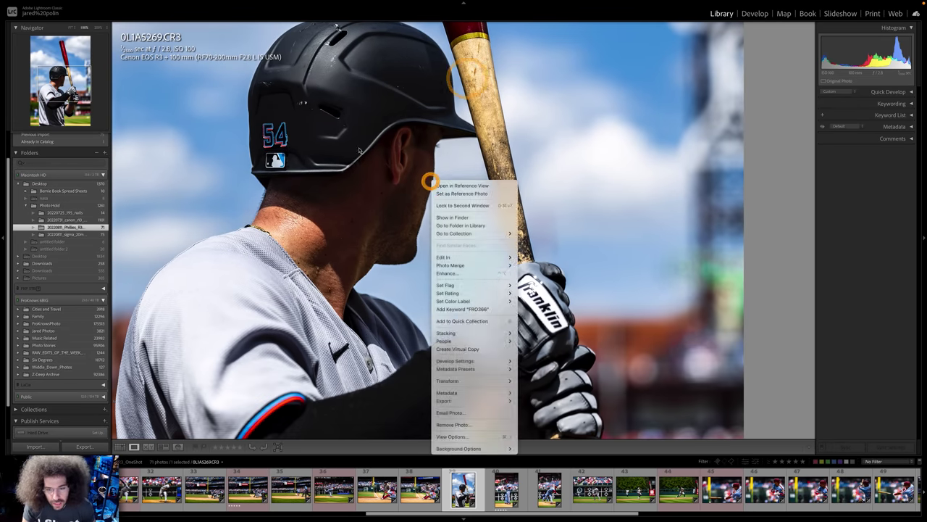
{"action": "left_click", "coordinate": [353, 142]}
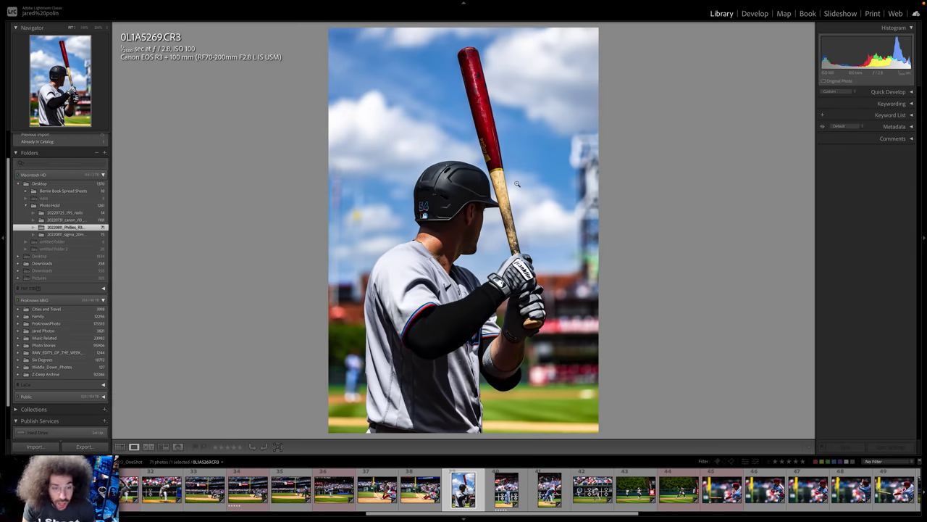
- Examine the standing pitcher's face and jersey in 0L1A5270.CR3 at close view
{"action": "key", "text": "Right"}
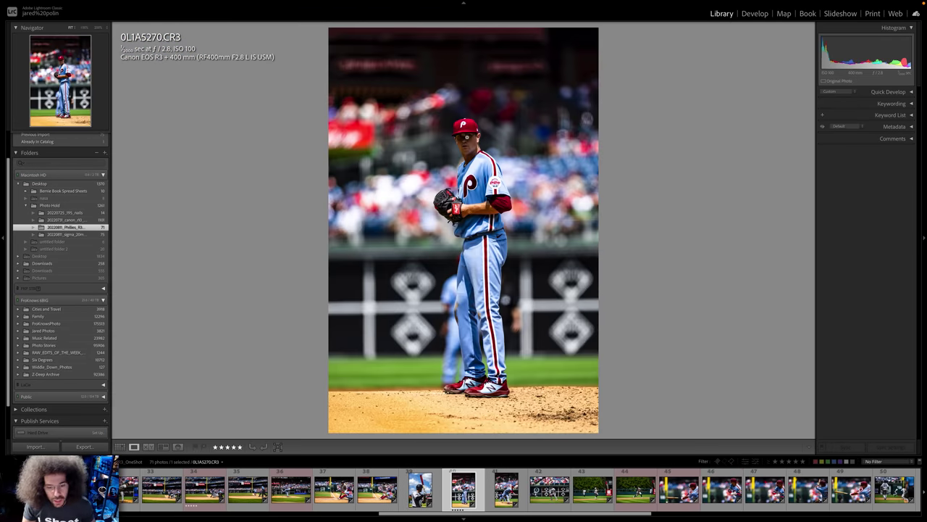
{"action": "left_click", "coordinate": [465, 137]}
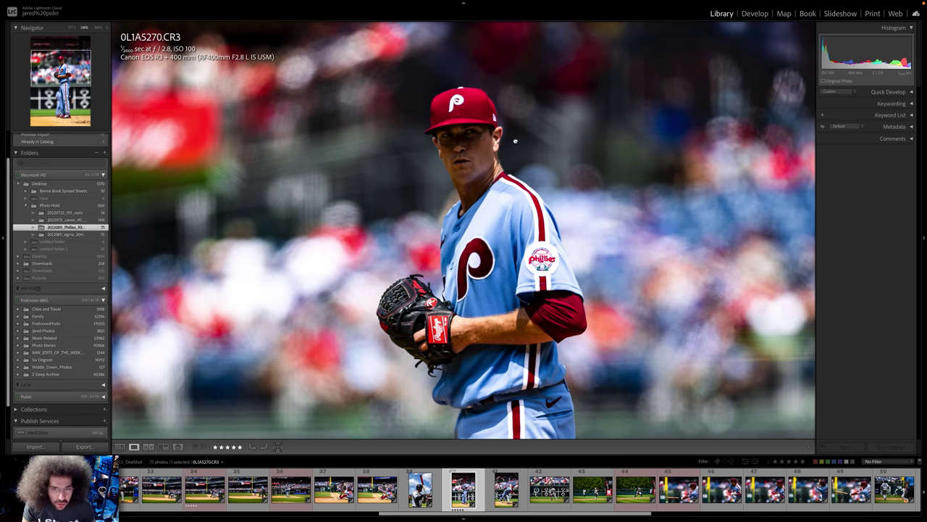
{"action": "left_click", "coordinate": [511, 163]}
- Review the throwing pitcher and Miami fielder photos from 0L1A5271.CR3 to 0L1A5273.CR3
{"action": "key", "text": "Right"}
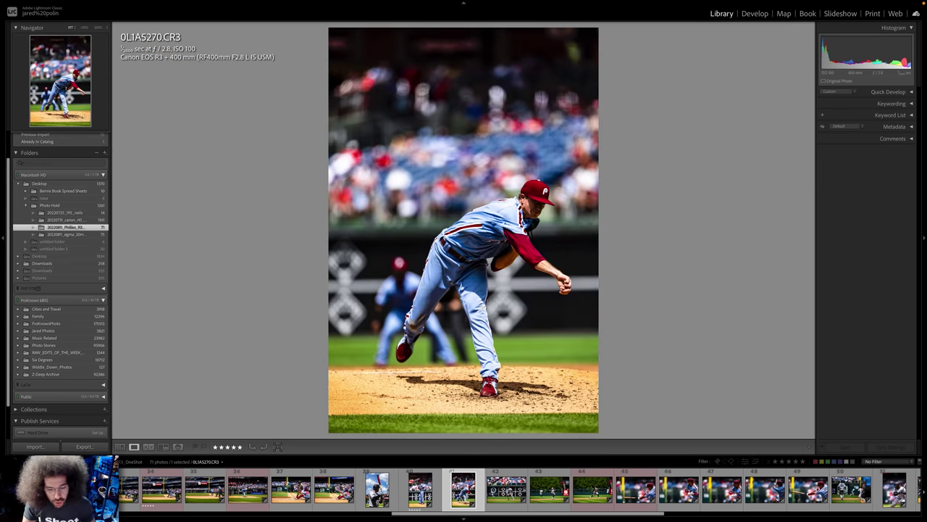
{"action": "key", "text": "Right"}
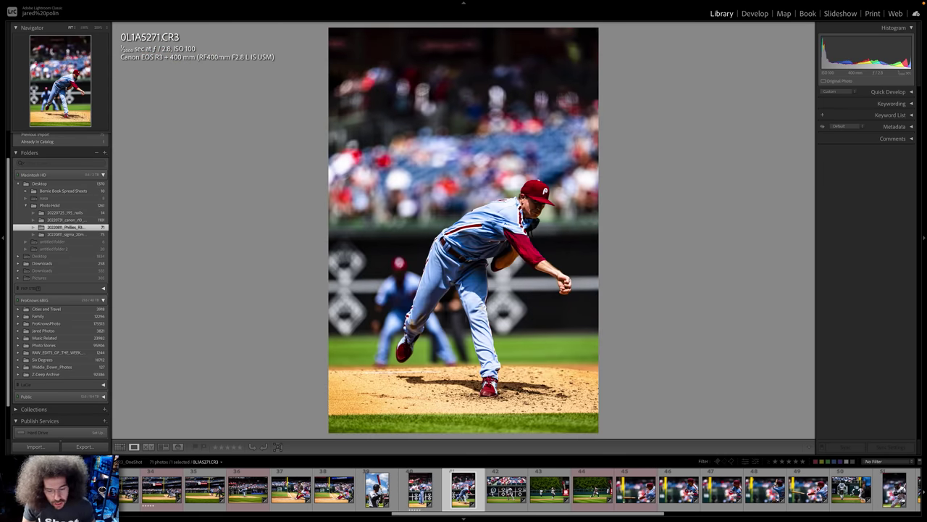
{"action": "key", "text": "Right"}
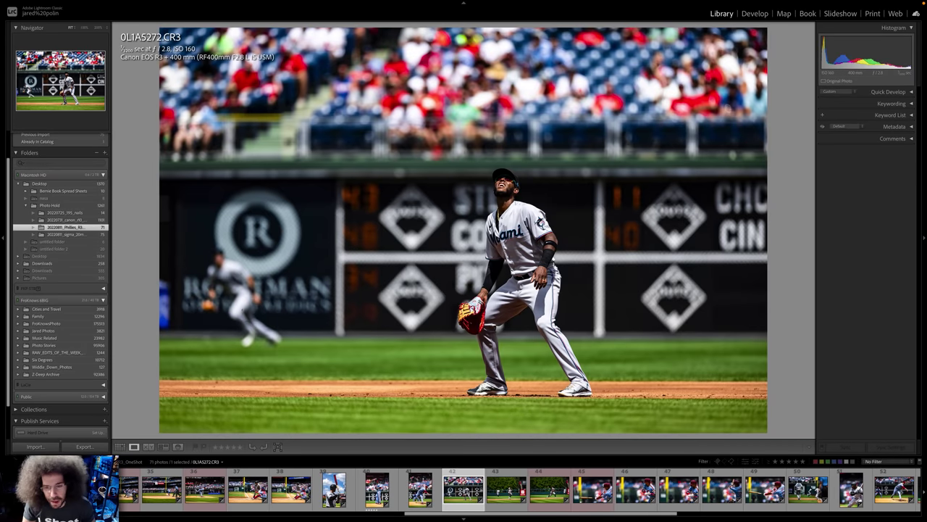
{"action": "key", "text": "Right"}
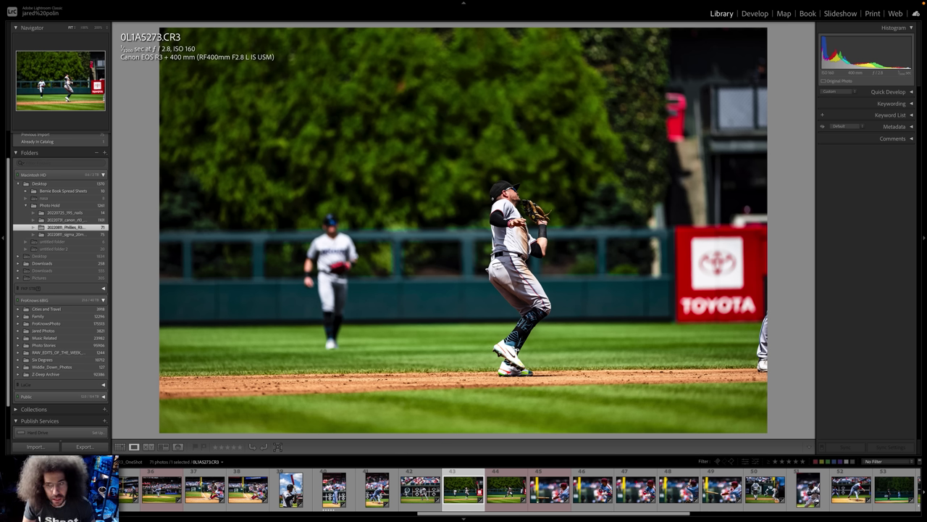
- Look through the Phillies batter's swing sequence up to 0L1A5279.CR3, going back and forth between similar frames
{"action": "key", "text": "Right"}
{"action": "key", "text": "Right"}
{"action": "key", "text": "Right"}
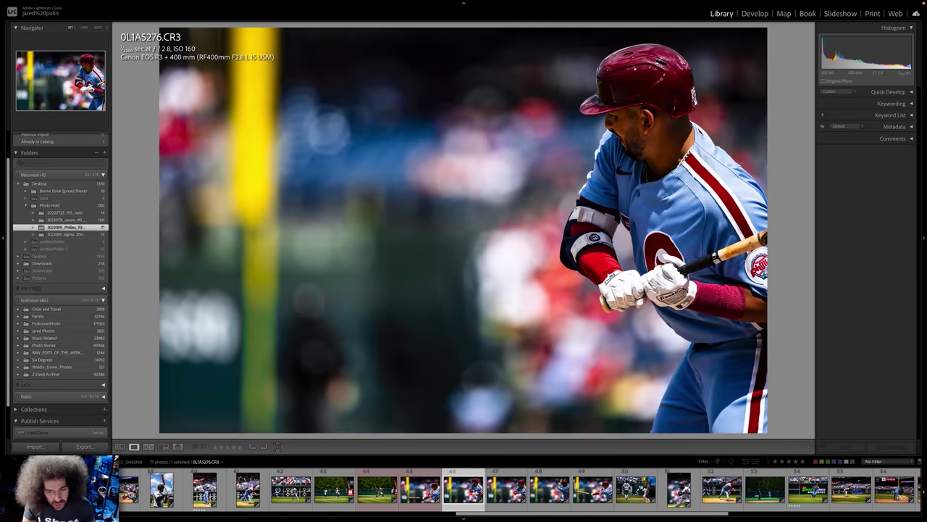
{"action": "key", "text": "Right"}
{"action": "key", "text": "Right"}
{"action": "key", "text": "Left"}
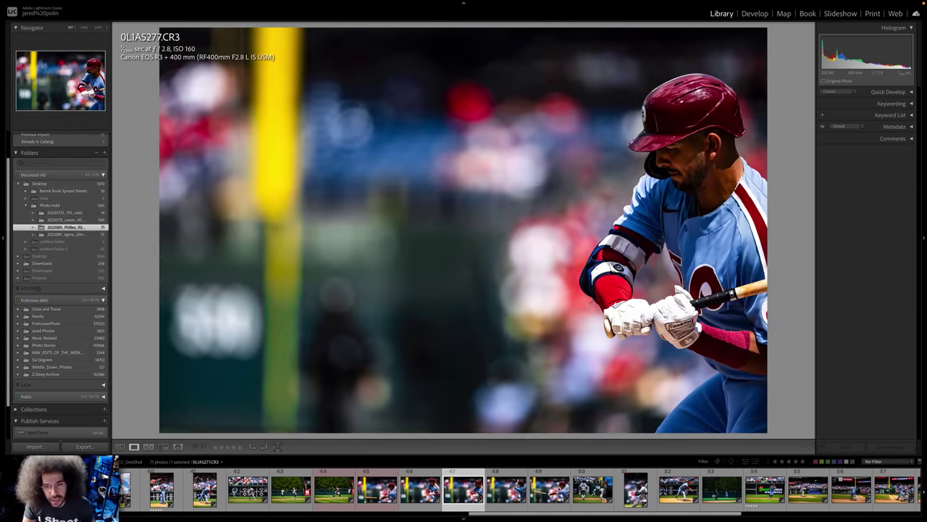
{"action": "key", "text": "Left"}
{"action": "key", "text": "Right"}
{"action": "key", "text": "Right"}
{"action": "key", "text": "Right"}
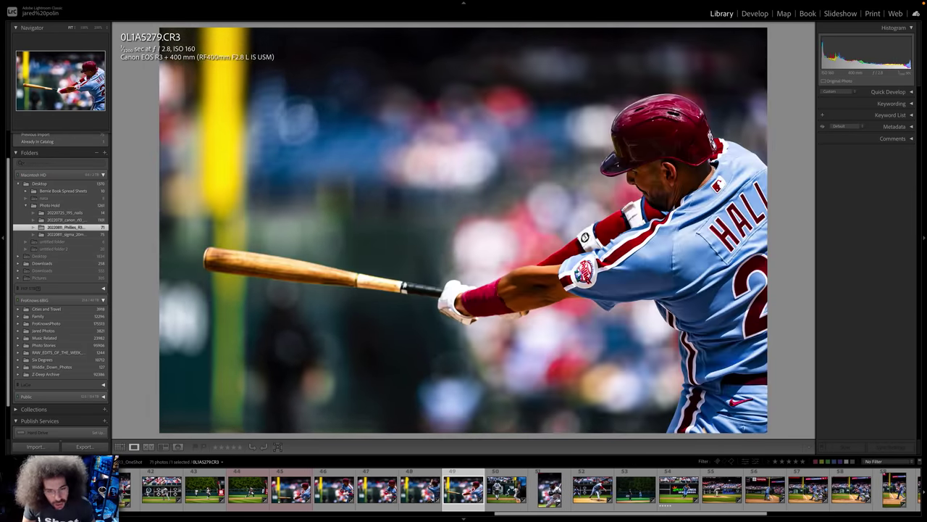
- Return to swing photo 0L1A5275.CR3 and compare it with the following frames through 0L1A5279.CR3
{"action": "key", "text": "Left"}
{"action": "key", "text": "Left"}
{"action": "key", "text": "Left"}
{"action": "key", "text": "Left"}
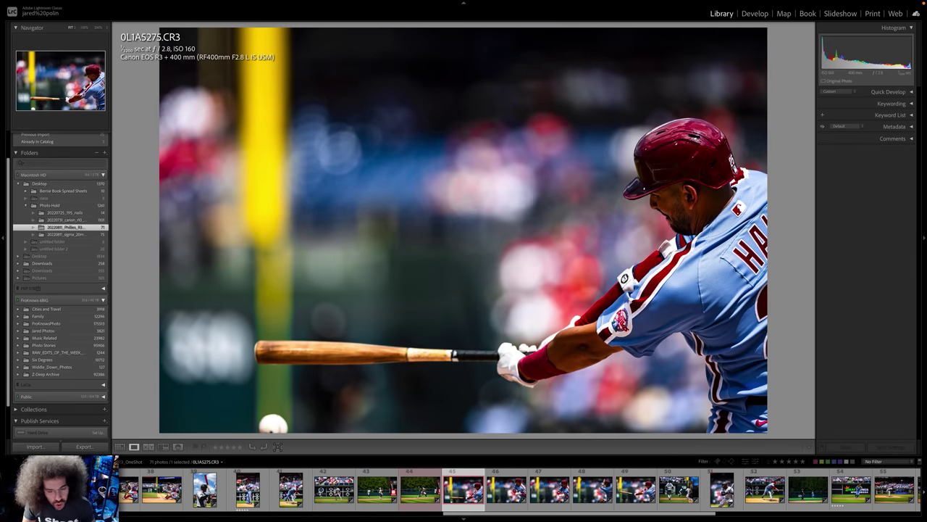
{"action": "key", "text": "Right"}
{"action": "key", "text": "Right"}
{"action": "key", "text": "Right"}
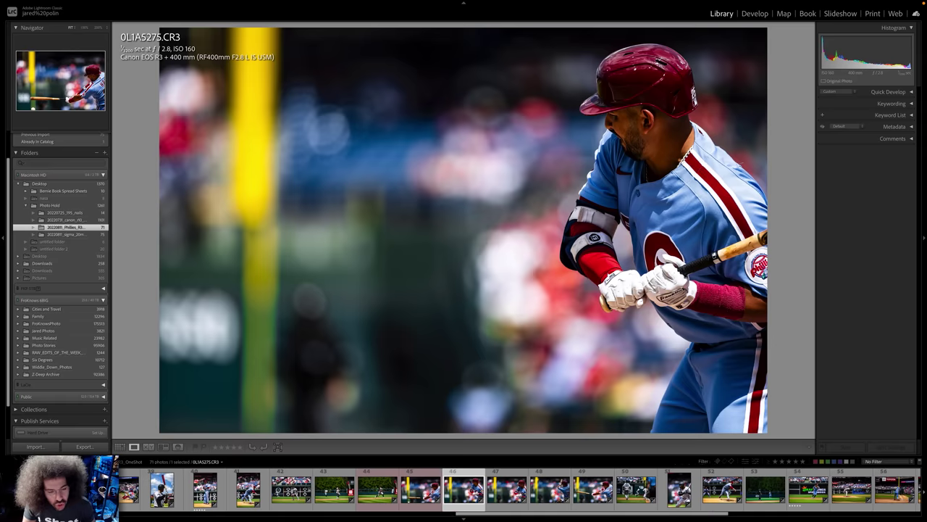
{"action": "key", "text": "Right"}
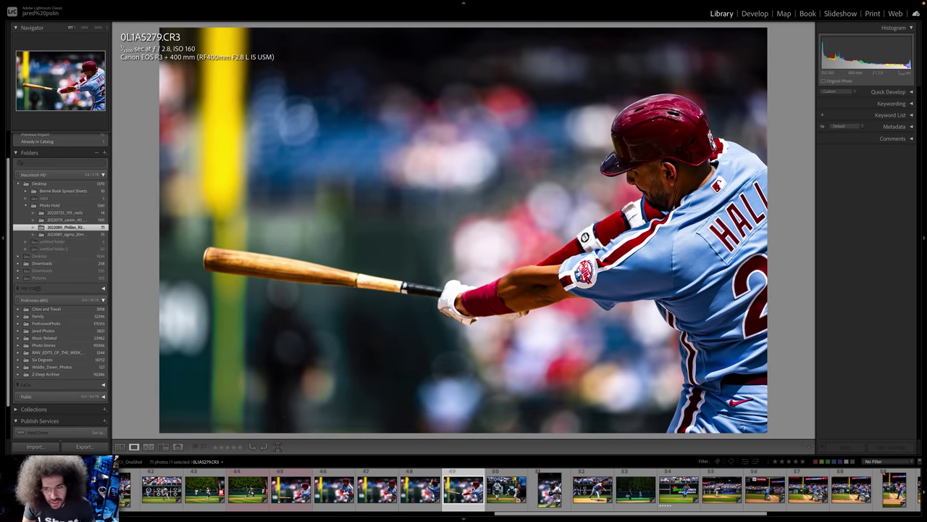
- Examine the play at the base in 0L1A5280.CR3 at close view, focusing on the fielder numbered 3
{"action": "key", "text": "Right"}
{"action": "left_click", "coordinate": [605, 163]}
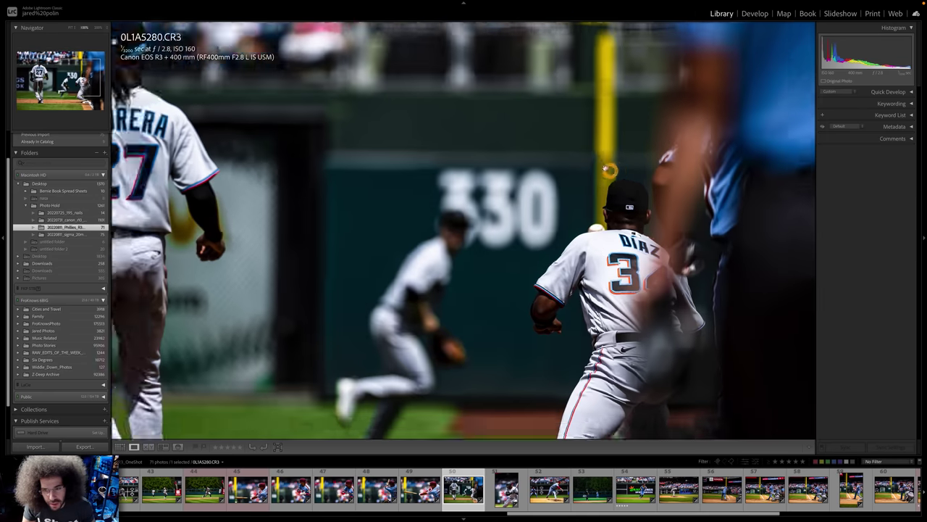
{"action": "left_click_drag", "start_coordinate": [606, 163], "coordinate": [576, 138]}
{"action": "left_click", "coordinate": [596, 166]}
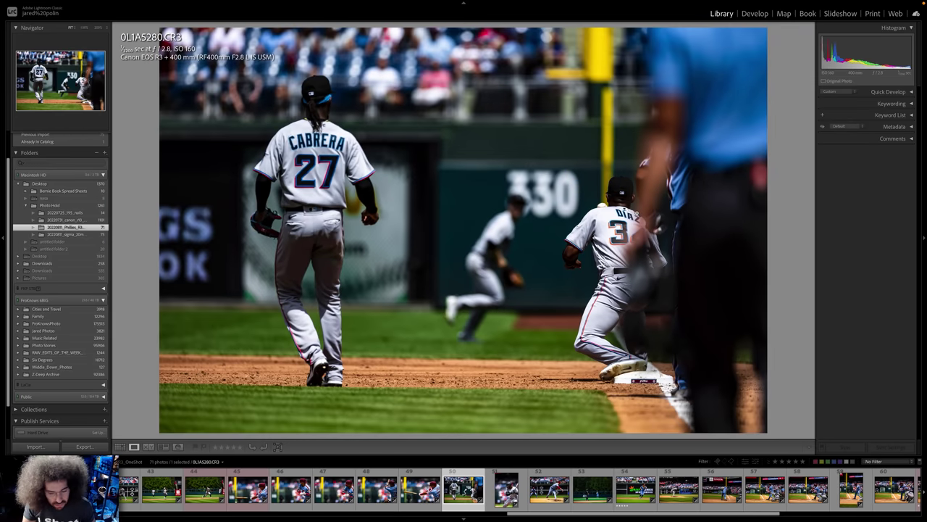
- Review photos 0L1A5281.CR3 to 0L1A5283.CR3, checking the catching outfielder in the last one at close view
{"action": "key", "text": "Right"}
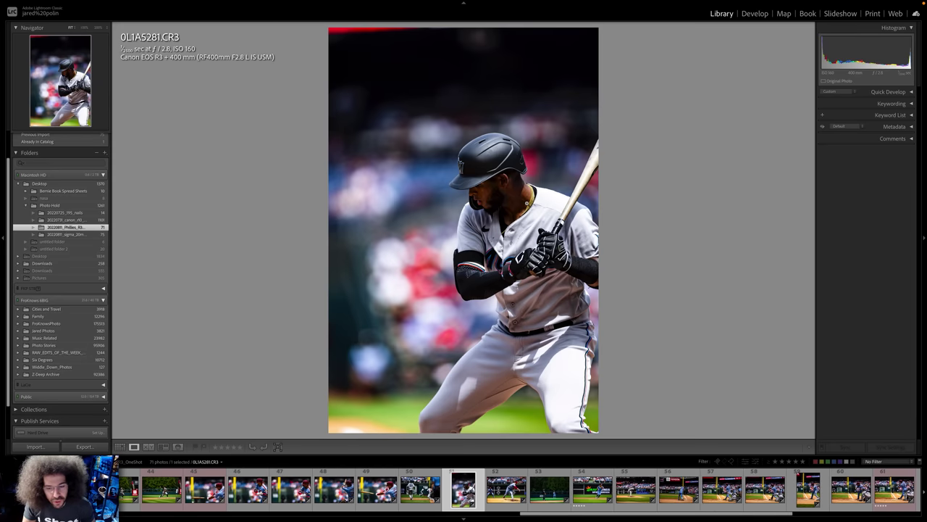
{"action": "key", "text": "Right"}
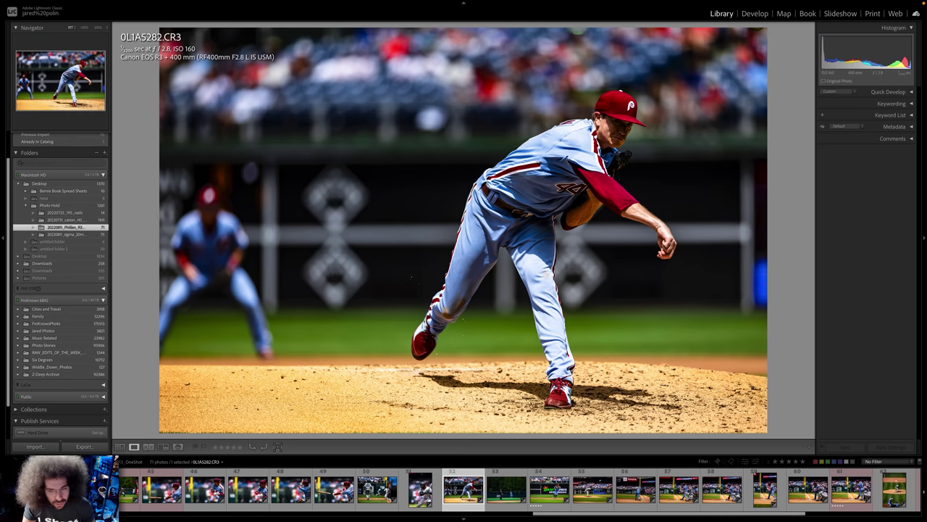
{"action": "key", "text": "Right"}
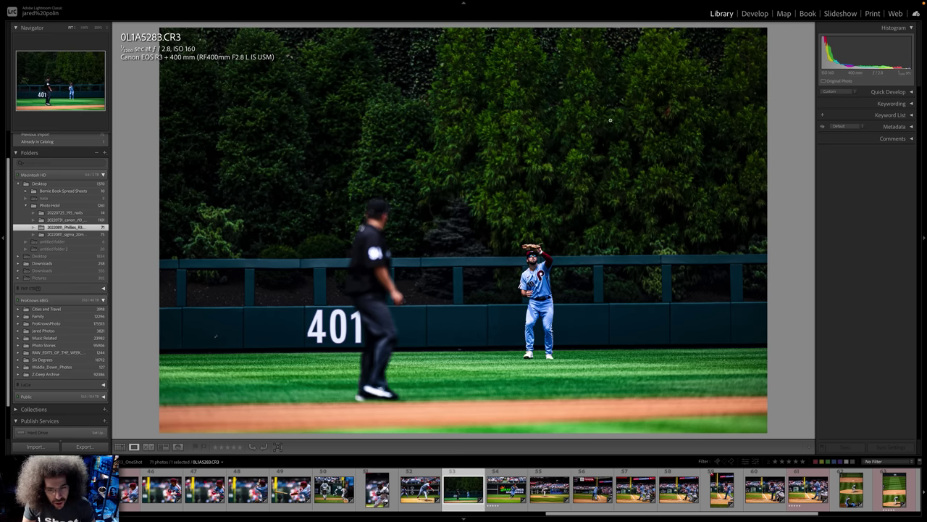
{"action": "left_click", "coordinate": [525, 222]}
{"action": "left_click", "coordinate": [511, 156]}
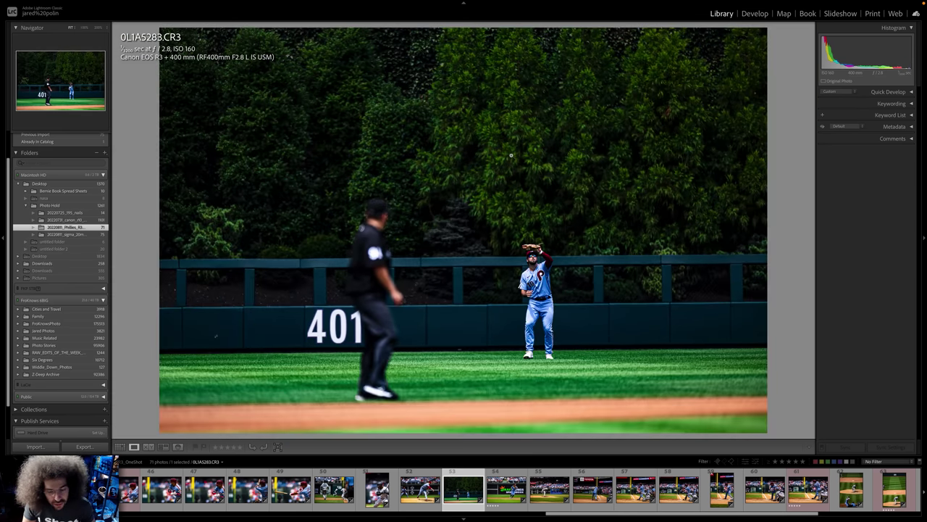
- Examine the running Phillies fielder with the raised glove in 0L1A5284.CR3 at close view
{"action": "key", "text": "Right"}
{"action": "left_click", "coordinate": [623, 160]}
{"action": "left_click", "coordinate": [625, 162]}
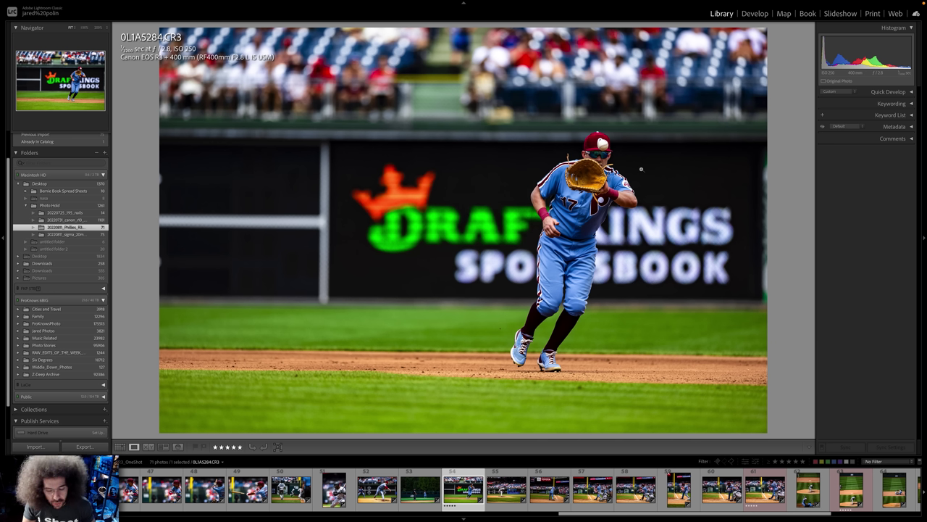
- Review the batter and home-plate photos from 0L1A5285.CR3 to the portrait pitcher-and-batter photo 0L1A5292.CR3
{"action": "key", "text": "Right"}
{"action": "key", "text": "Right"}
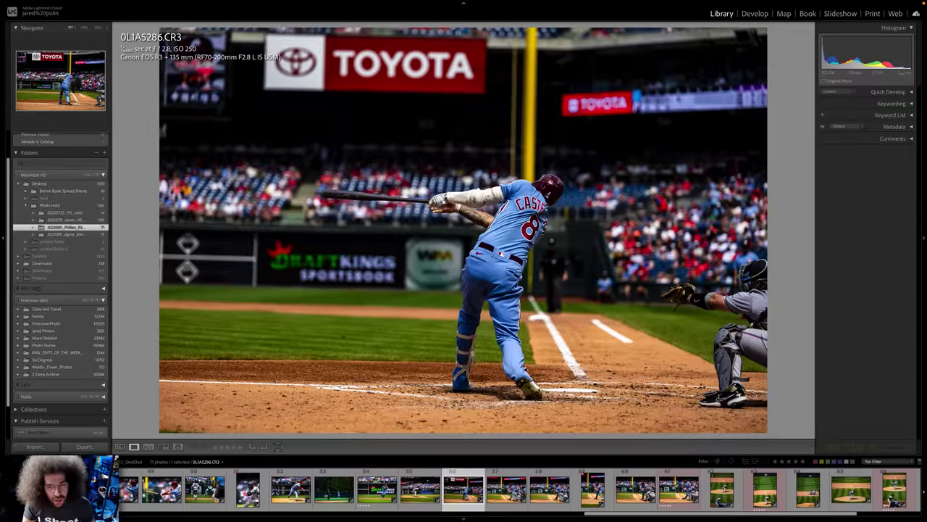
{"action": "key", "text": "Right"}
{"action": "key", "text": "Right"}
{"action": "key", "text": "Right"}
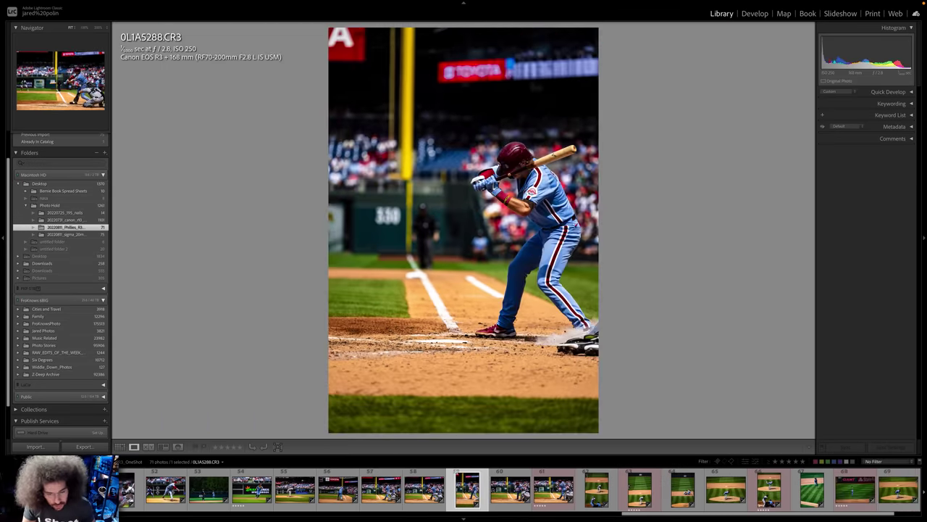
{"action": "key", "text": "Right"}
{"action": "key", "text": "Right"}
{"action": "key", "text": "Right"}
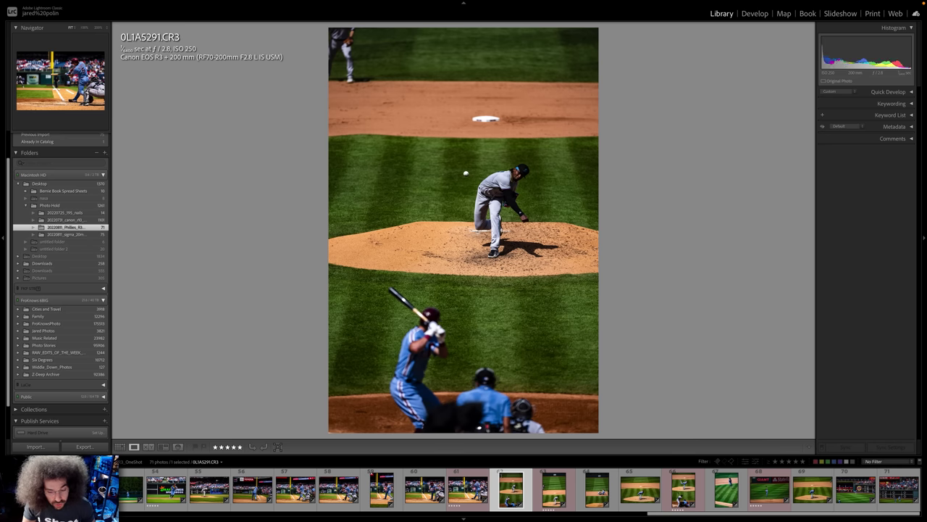
- Review the photos from 0L1A5293.CR3 to 0L1A5297.CR3, examining the airborne infielder in the last one at close view
{"action": "key", "text": "Right"}
{"action": "key", "text": "Right"}
{"action": "key", "text": "Right"}
{"action": "key", "text": "Right"}
{"action": "key", "text": "Right"}
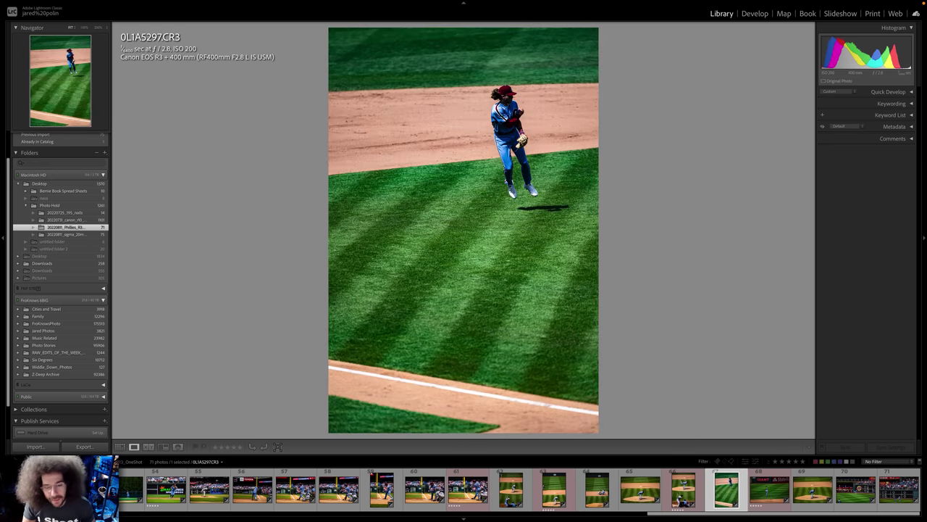
{"action": "left_click", "coordinate": [493, 151]}
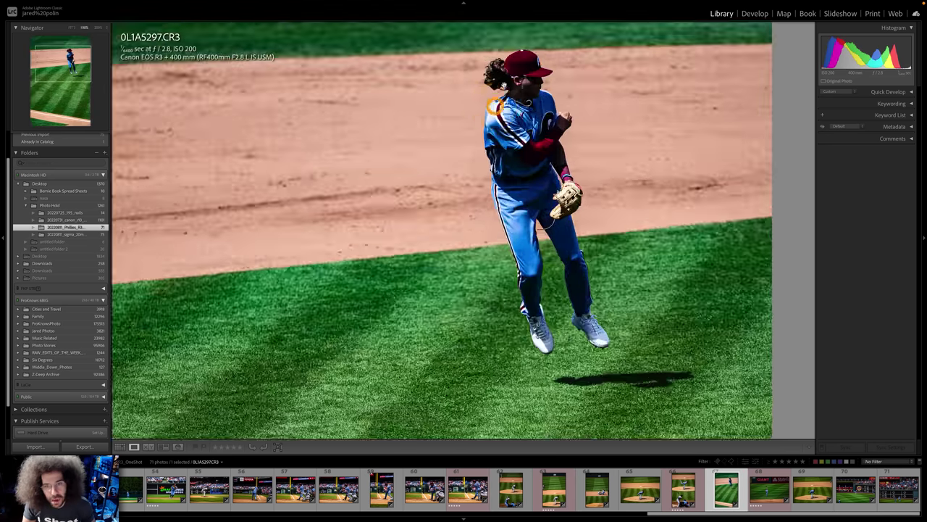
{"action": "left_click", "coordinate": [503, 80]}
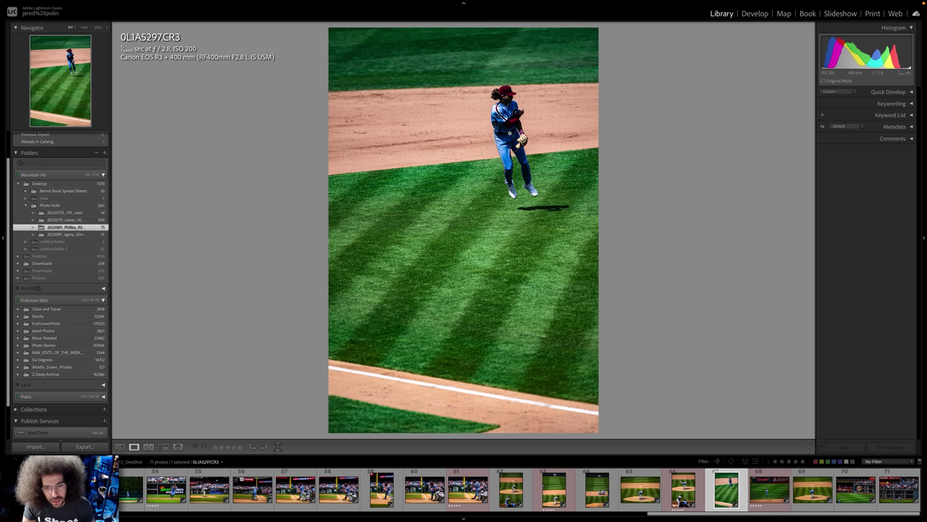
- Review the leaping fielder photo and the frames after it through outfield photo 0L1A5300.CR3
{"action": "key", "text": "Right"}
{"action": "key", "text": "Right"}
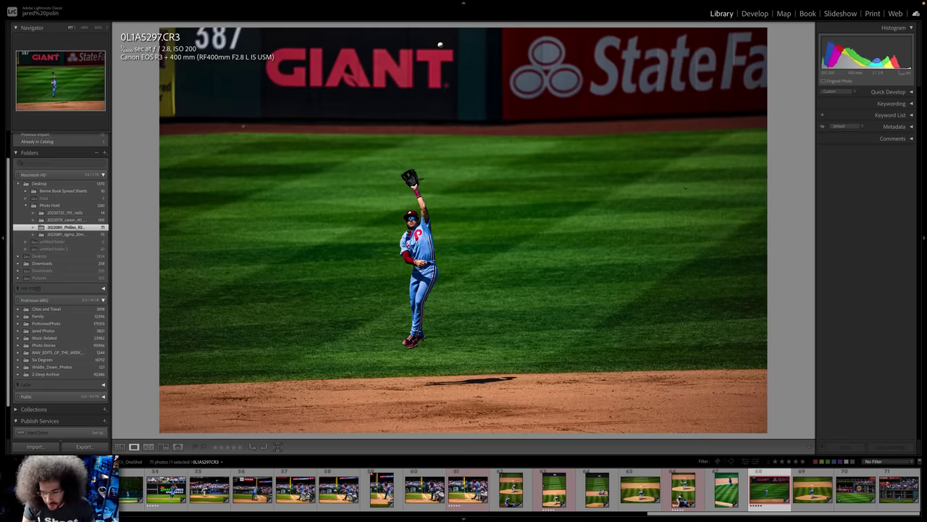
{"action": "key", "text": "Right"}
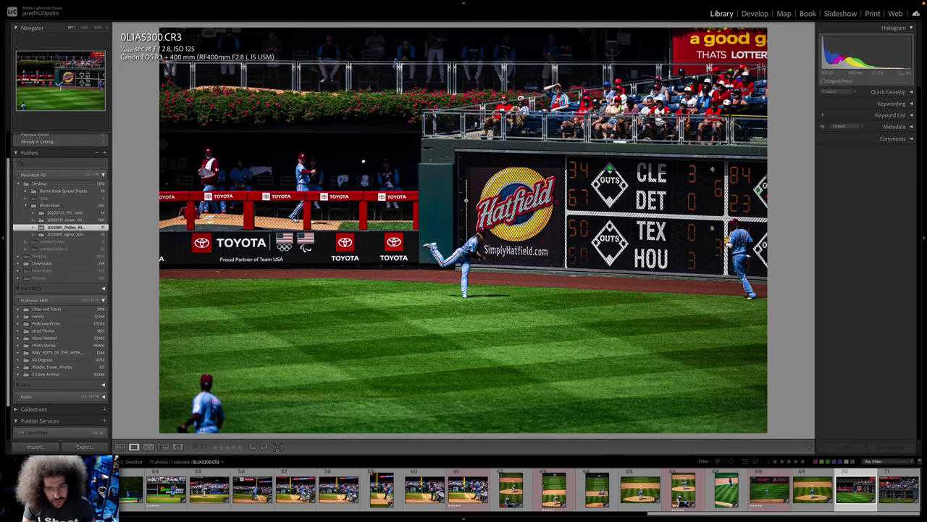
- Examine the throwing outfielder in 0L1A5300.CR3 at close view and return to the portrait pitcher photo 0L1A5293.CR3
{"action": "left_click", "coordinate": [475, 238]}
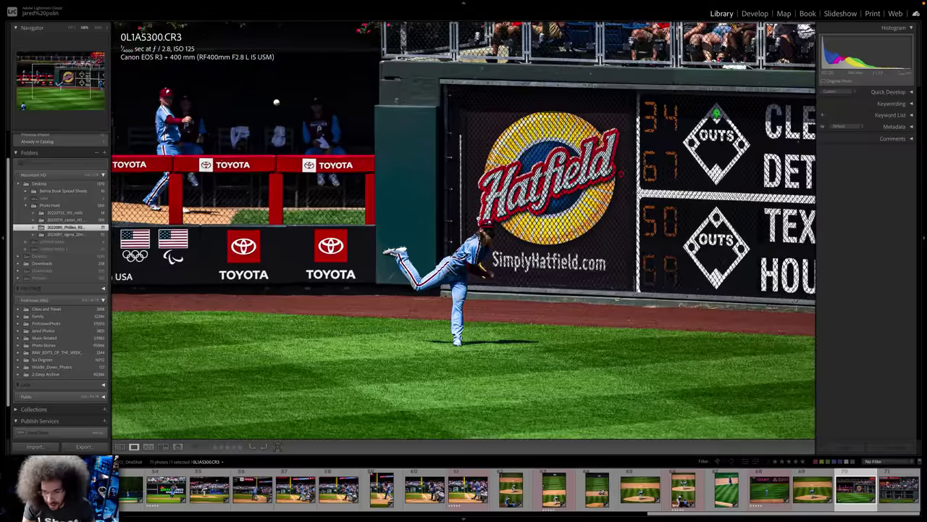
{"action": "key", "text": "z"}
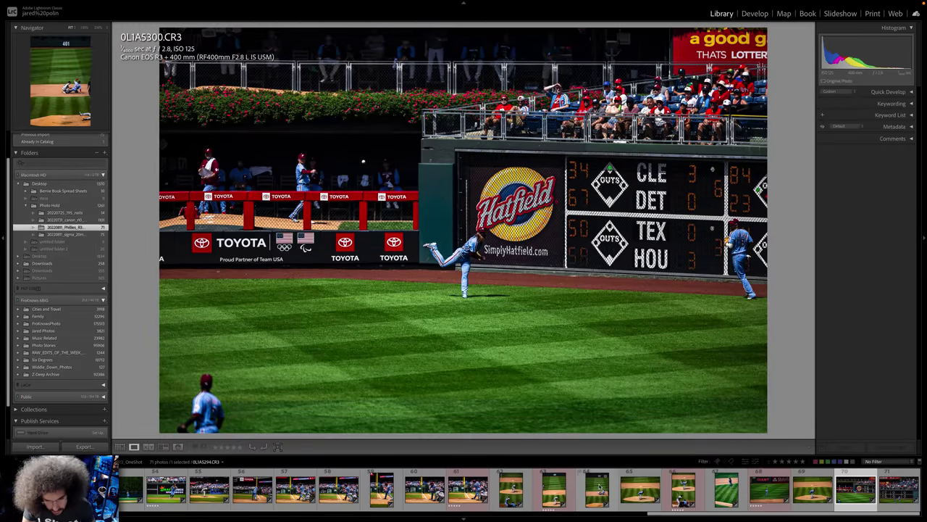
{"action": "left_click", "coordinate": [598, 487]}
{"action": "key", "text": "Left"}
{"action": "key", "text": "Left"}
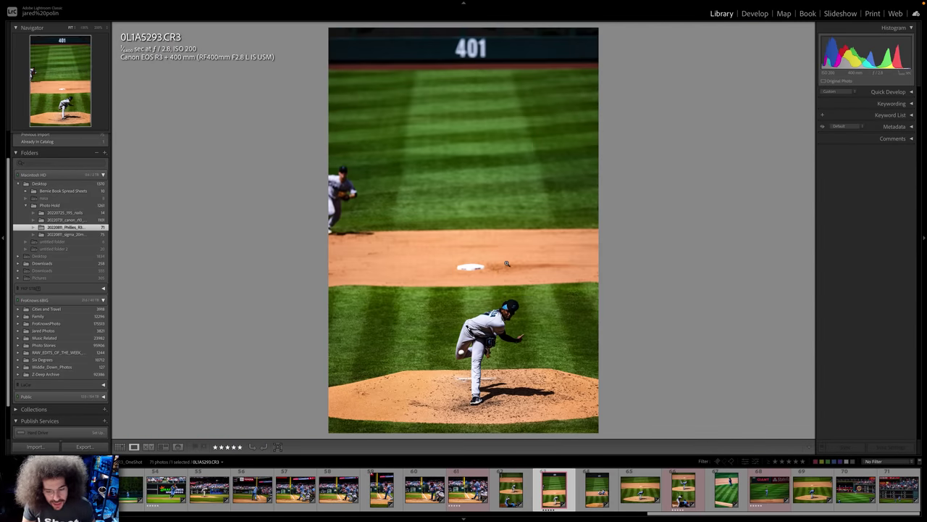
- Compare the second-base slide in 0L1A5294.CR3 at close view with the full pitcher photo 0L1A5293.CR3
{"action": "key", "text": "Right"}
{"action": "key", "text": "Right"}
{"action": "left_click", "coordinate": [547, 257]}
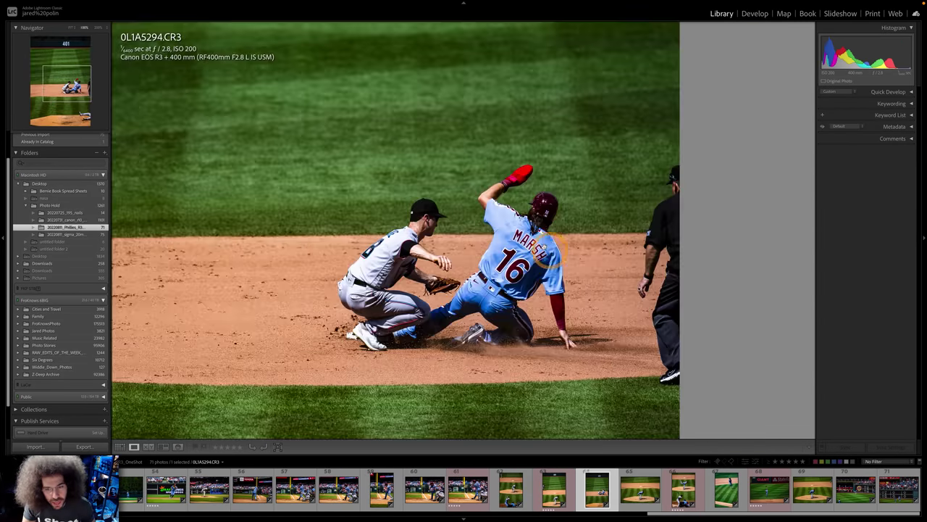
{"action": "key", "text": "Left"}
{"action": "left_click", "coordinate": [442, 192]}
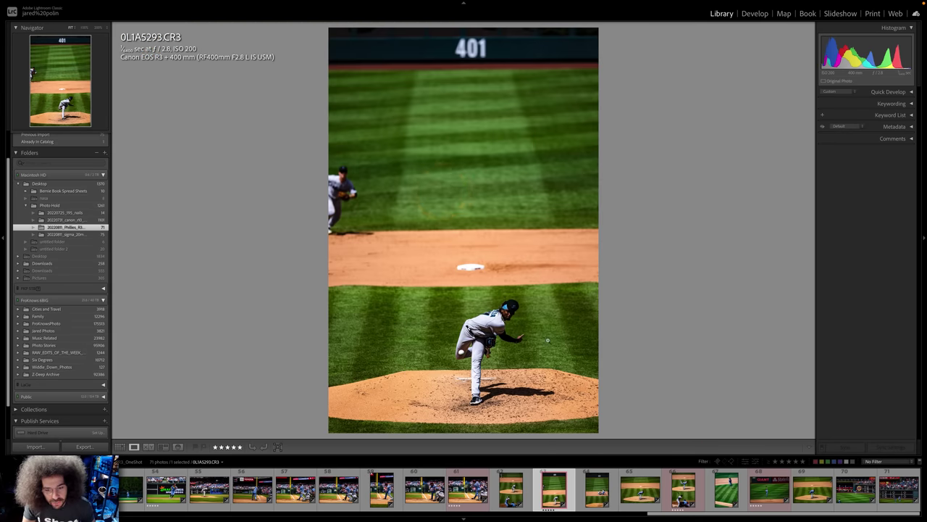
{"action": "left_click", "coordinate": [478, 256]}
{"action": "left_click", "coordinate": [484, 253]}
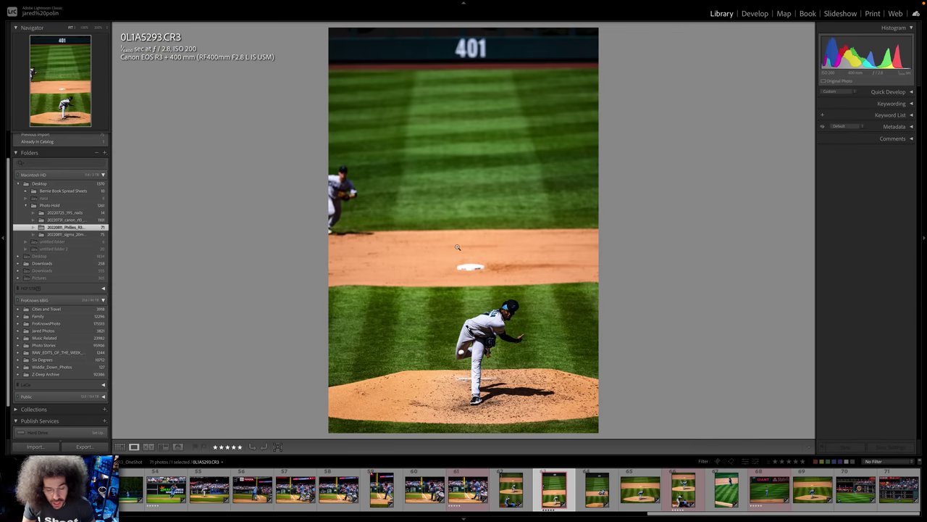
- Examine the sliding runner and infielder in 0L1A5294.CR3 at close view, and review the whole frame
{"action": "key", "text": "Right"}
{"action": "left_click", "coordinate": [536, 260]}
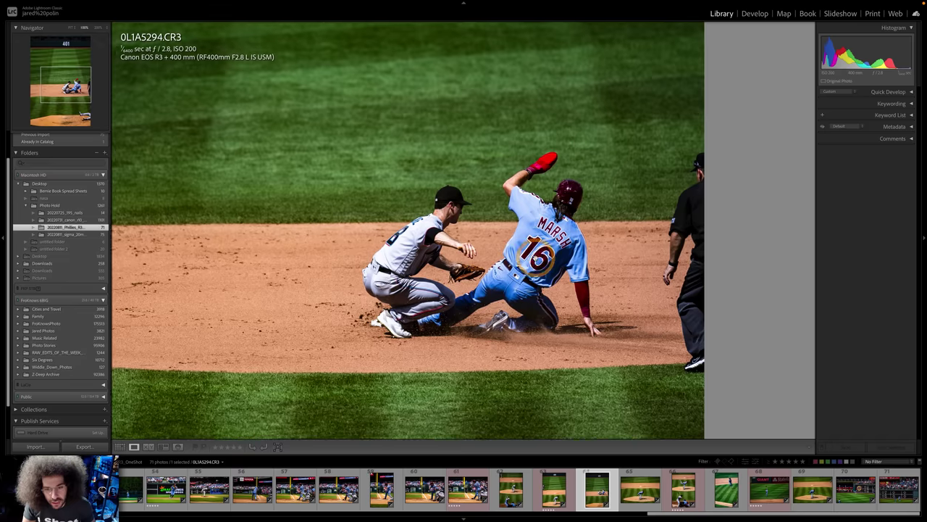
{"action": "key", "text": "z"}
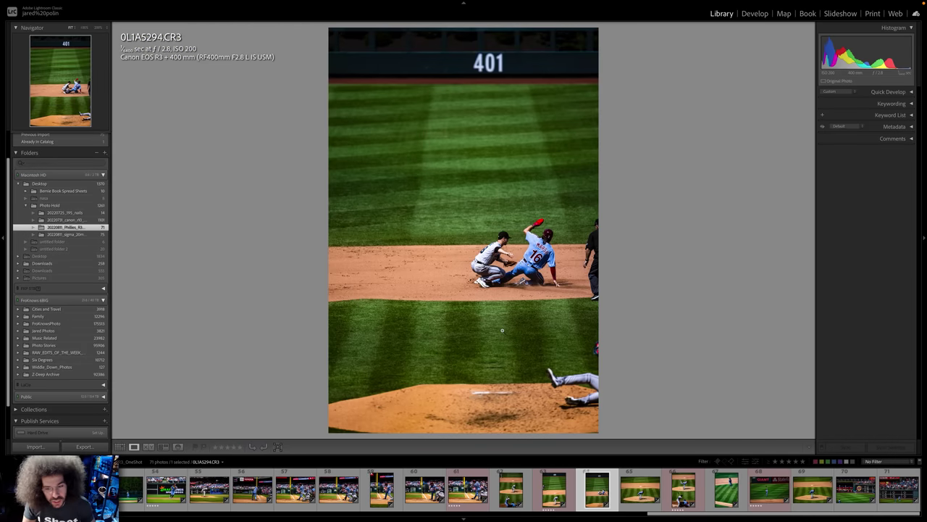
{"action": "left_click", "coordinate": [527, 360]}
{"action": "left_click", "coordinate": [476, 352]}
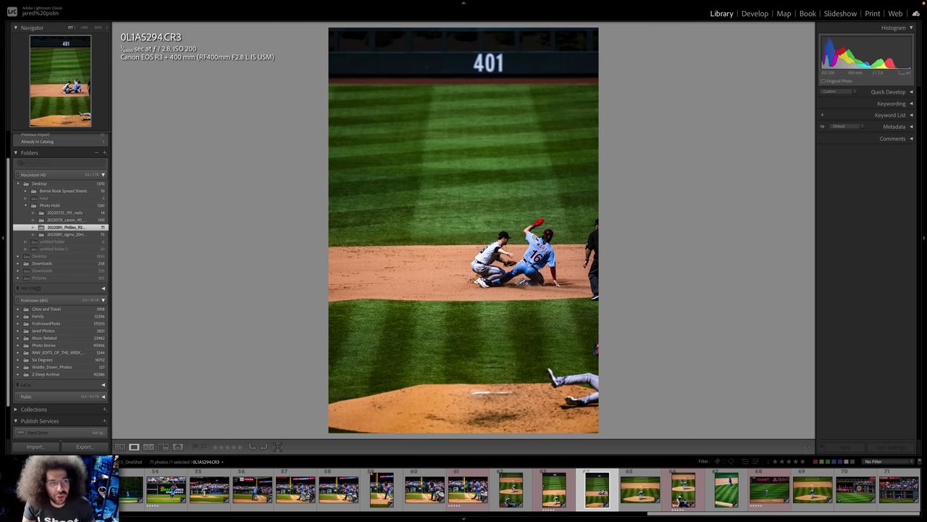
- Review the photos following 0L1A5294.CR3 through the outfield wall and crowd photo 0L1A5301.CR3
{"action": "key", "text": "Right"}
{"action": "key", "text": "Right"}
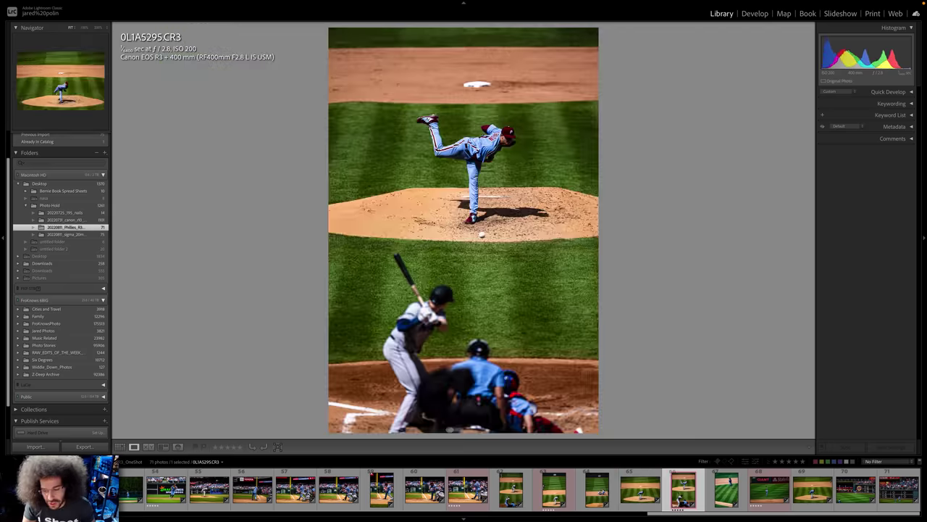
{"action": "key", "text": "Right"}
{"action": "key", "text": "Right"}
{"action": "key", "text": "Right"}
{"action": "key", "text": "Right"}
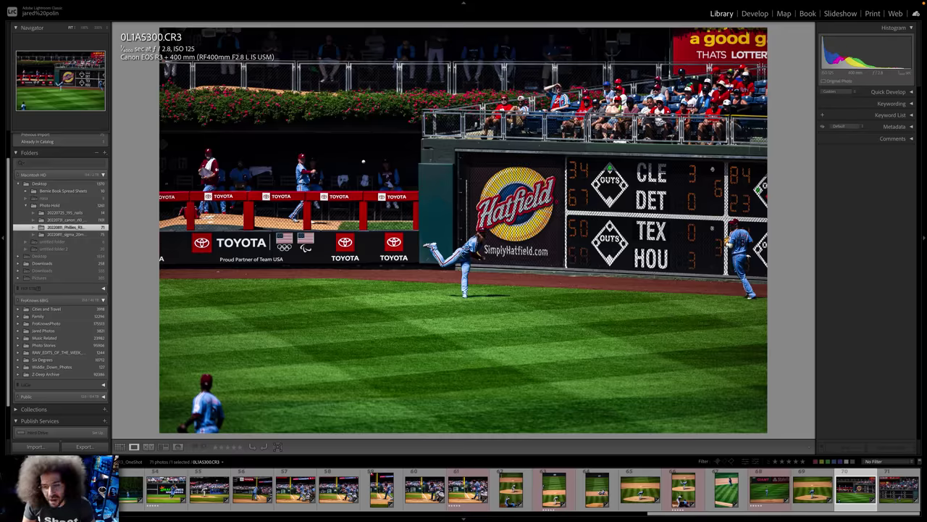
{"action": "key", "text": "Right"}
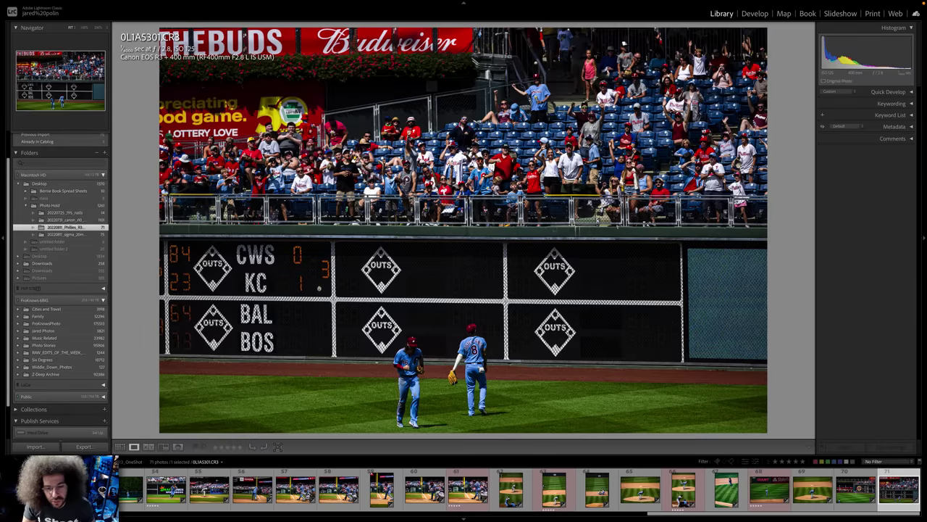
- Compare outfield photos 0L1A5300.CR3 and 0L1A5301.CR3, examining the ball and fans in the latter's stands at close view
{"action": "key", "text": "Left"}
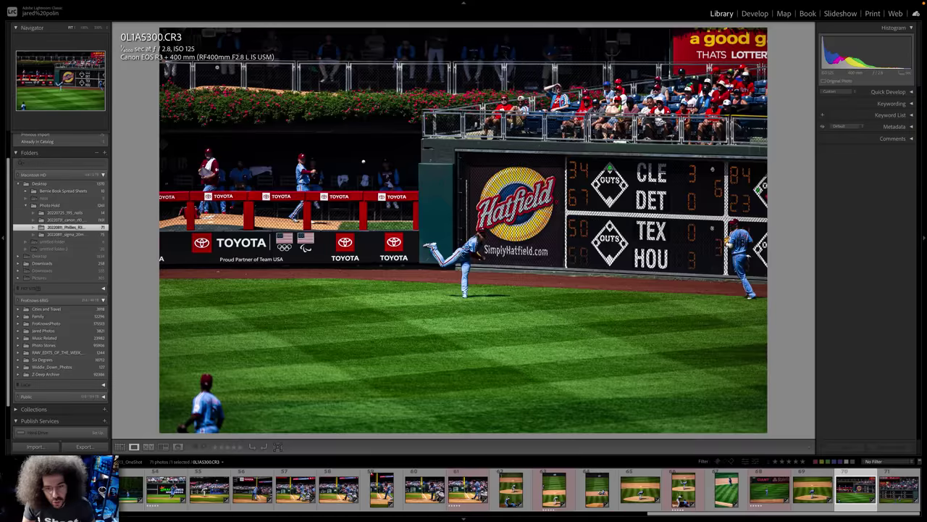
{"action": "key", "text": "Right"}
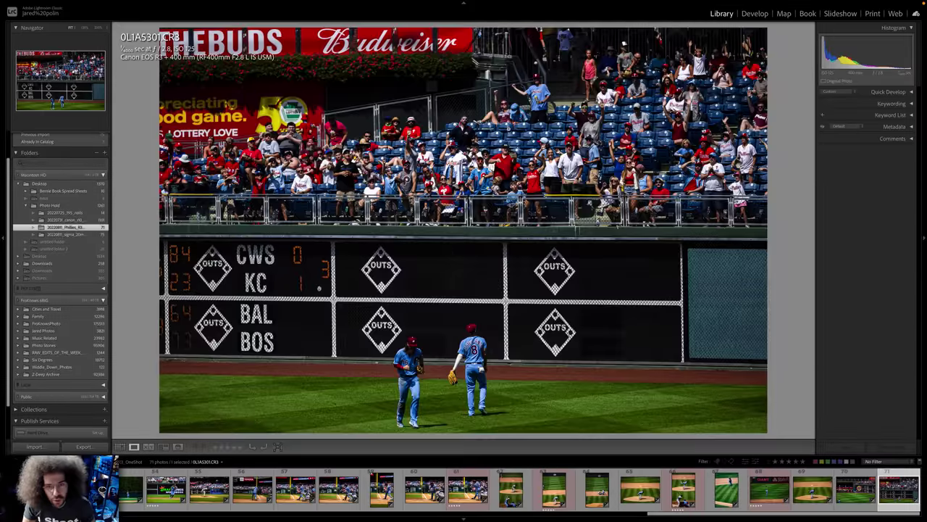
{"action": "left_click", "coordinate": [507, 128]}
{"action": "left_click_drag", "start_coordinate": [494, 78], "coordinate": [450, 189]}
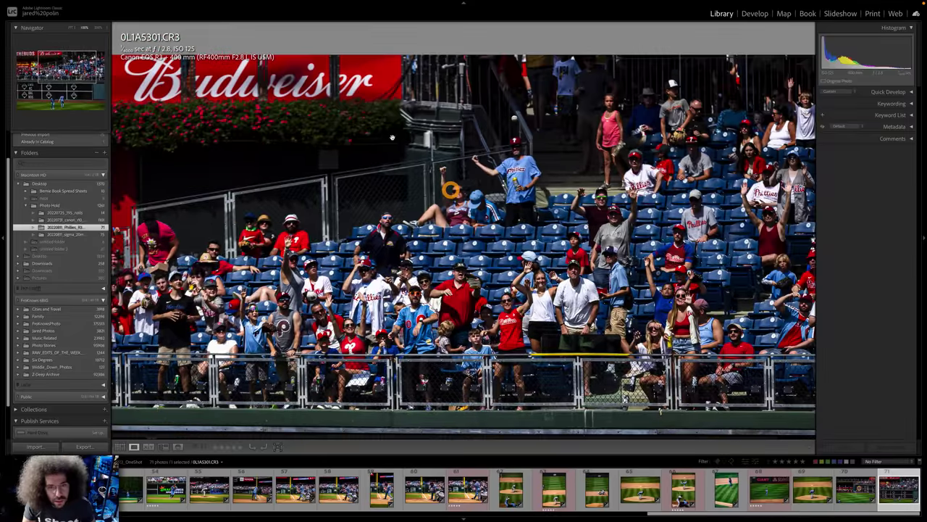
{"action": "left_click", "coordinate": [516, 117]}
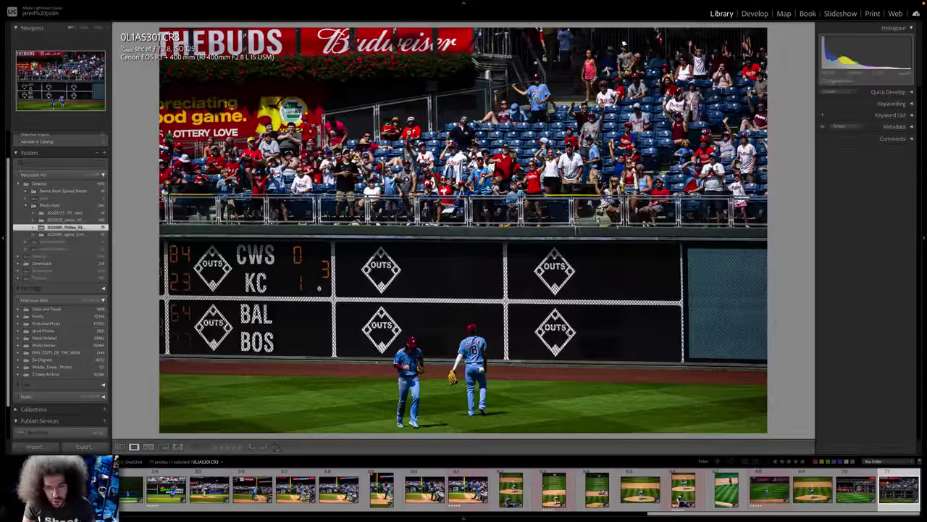